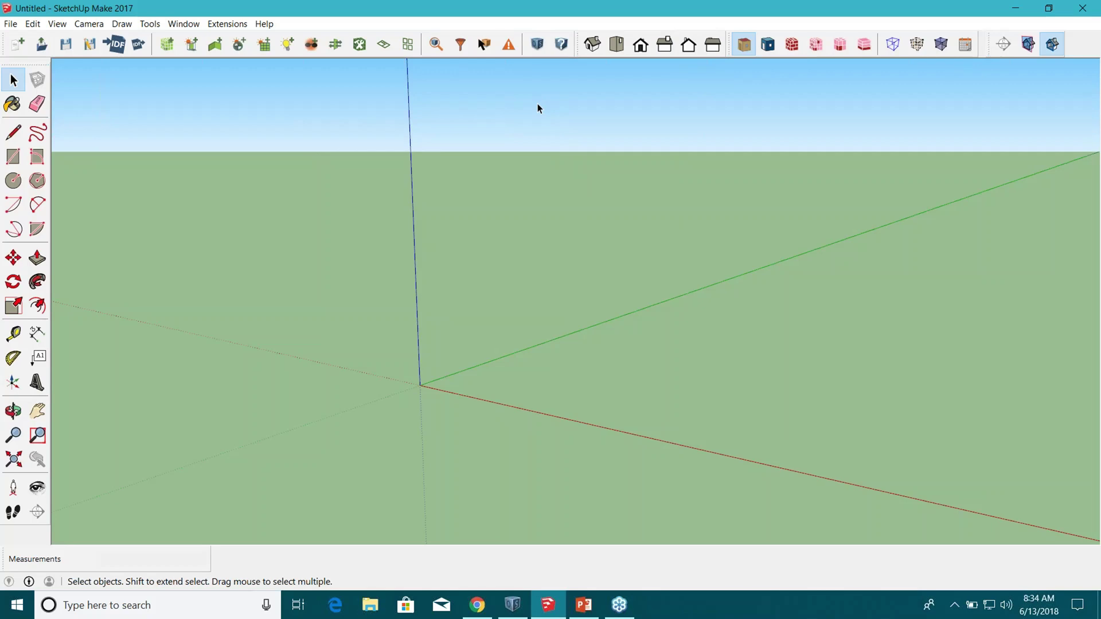
Step: Highlight the 'Create geometry for spaces' step on the workflow slide, then return to SketchUp
{"action": "left_click", "coordinate": [584, 605]}
{"action": "left_click", "coordinate": [374, 240]}
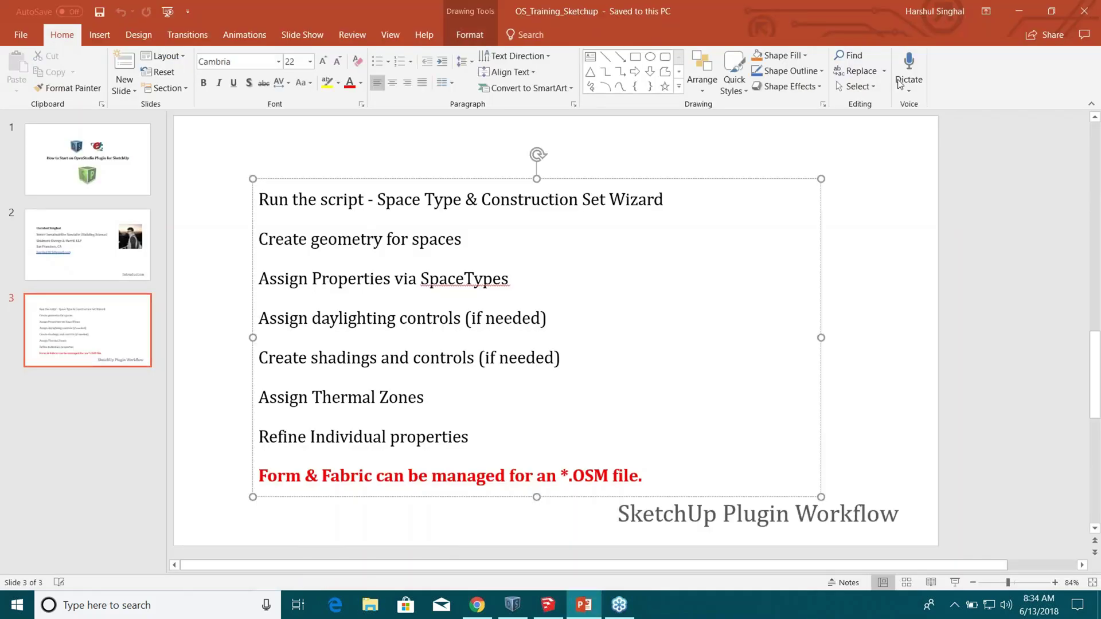
{"action": "left_click_drag", "start_coordinate": [262, 240], "coordinate": [469, 240]}
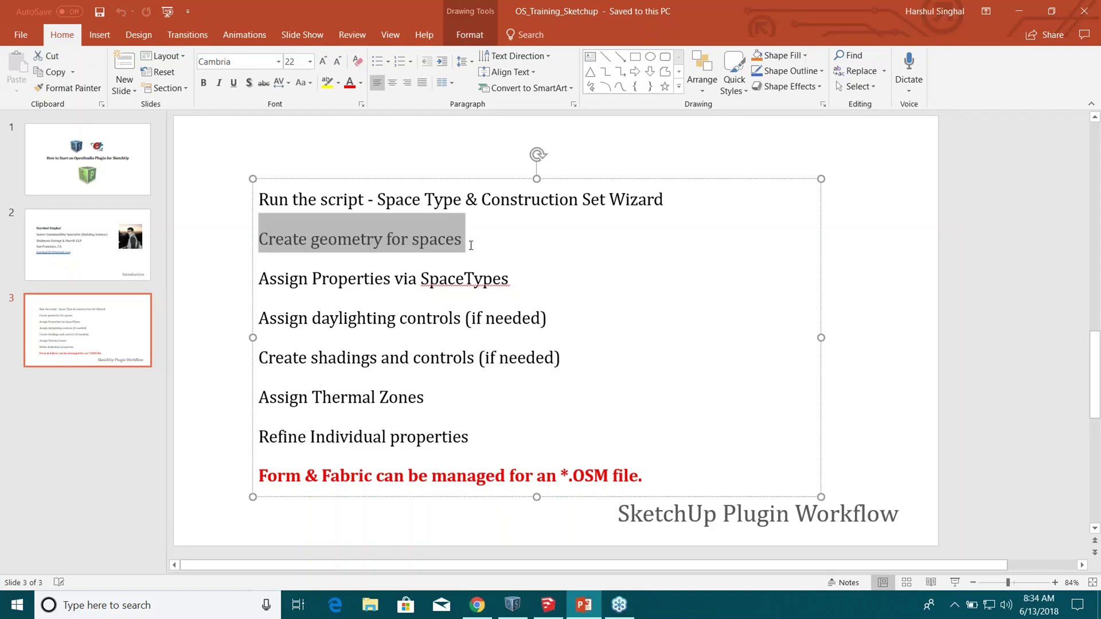
{"action": "left_click", "coordinate": [1018, 11]}
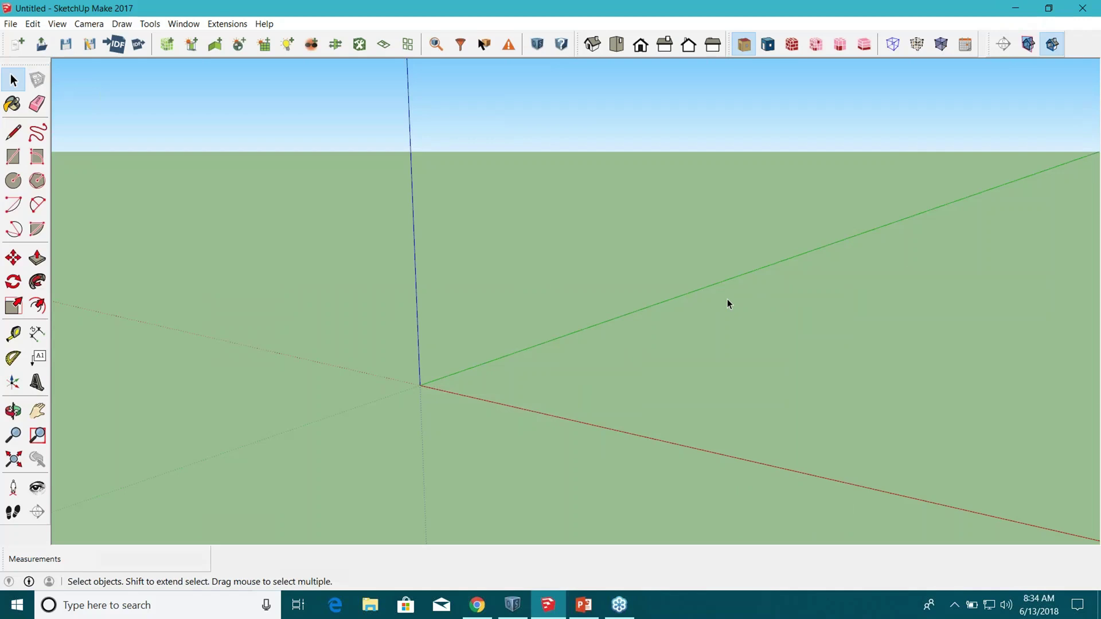
Step: Browse the OpenStudio extension options and user scripts without running anything
{"action": "left_click", "coordinate": [227, 24]}
{"action": "mouse_move", "coordinate": [254, 40]}
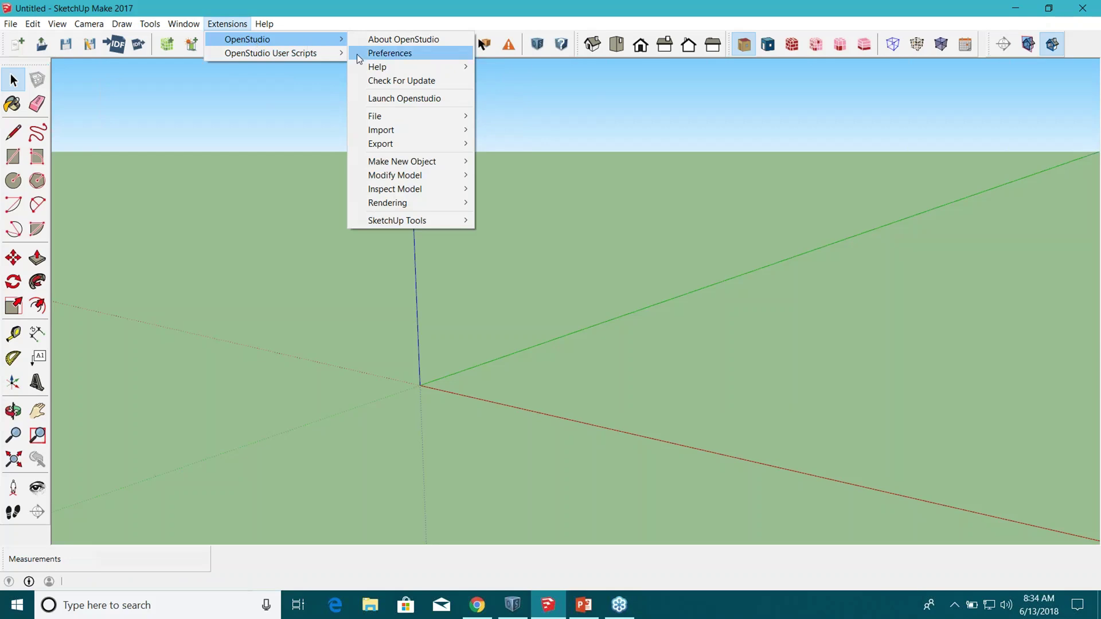
{"action": "mouse_move", "coordinate": [406, 130]}
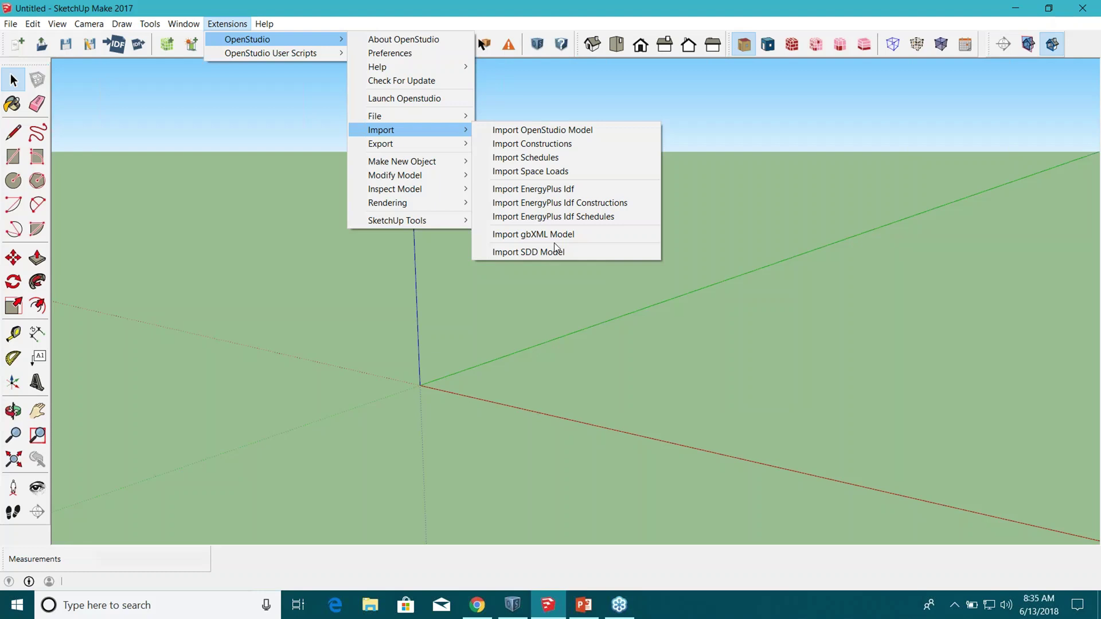
{"action": "left_click", "coordinate": [582, 250]}
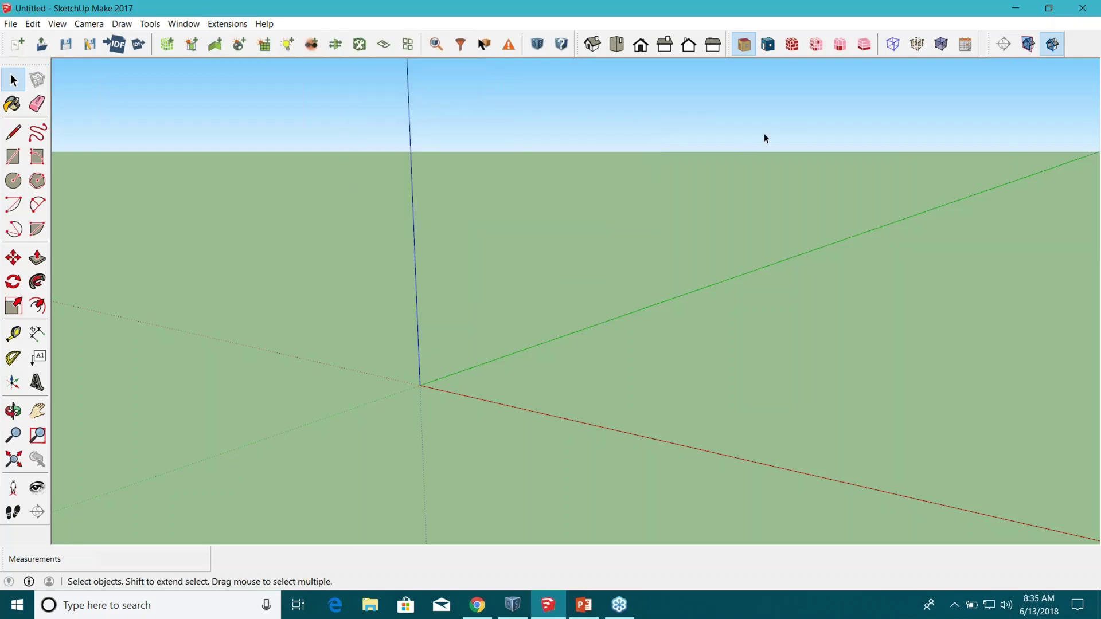
{"action": "left_click", "coordinate": [227, 23]}
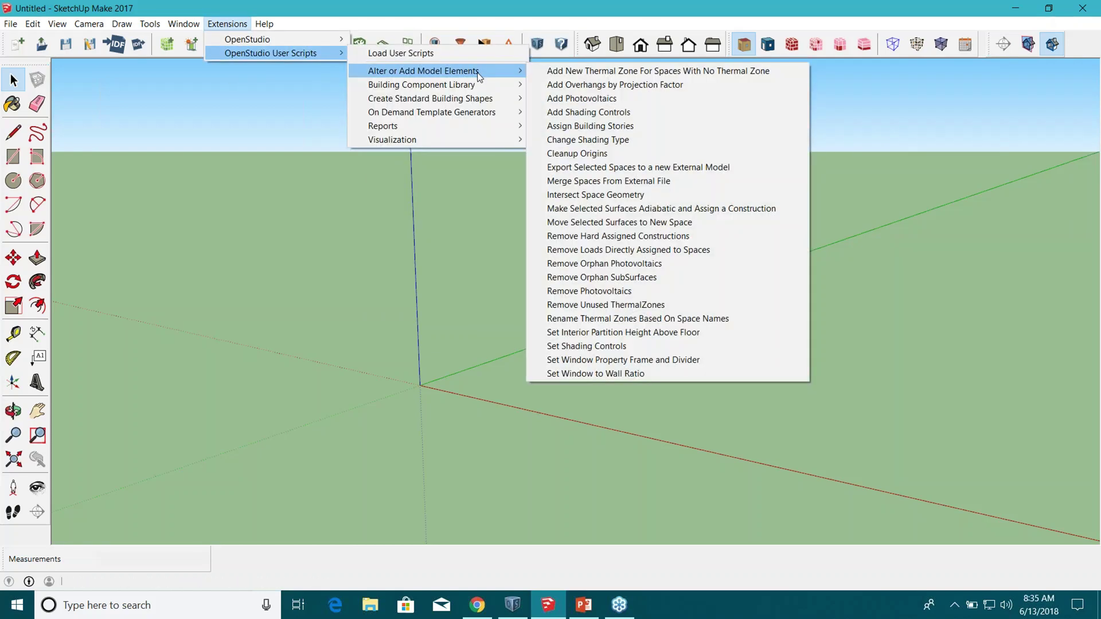
{"action": "mouse_move", "coordinate": [474, 99]}
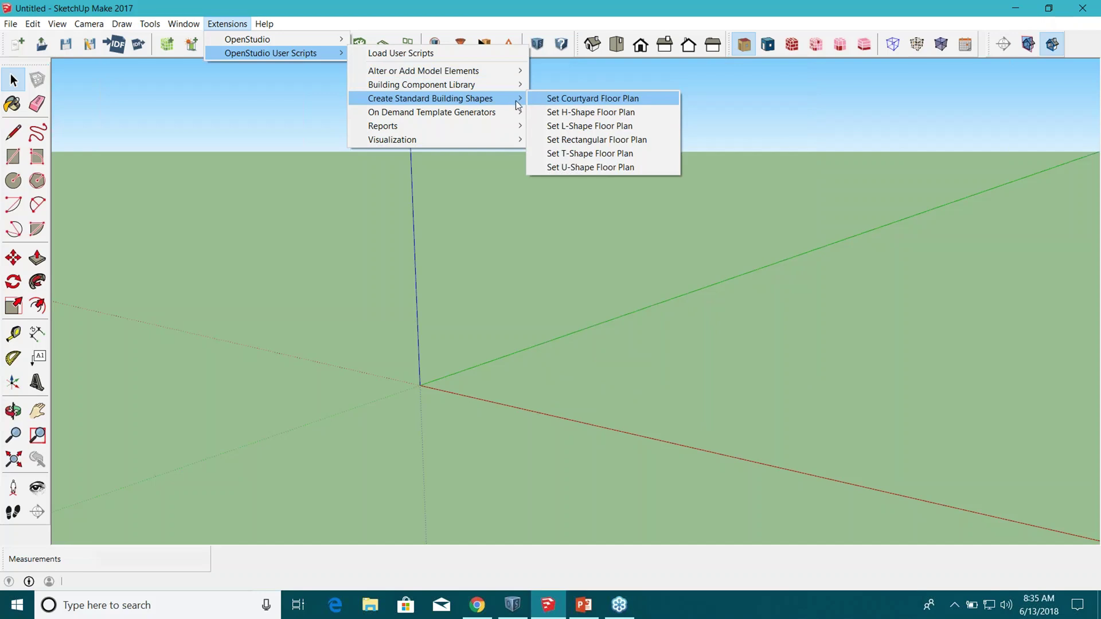
{"action": "left_click", "coordinate": [916, 80]}
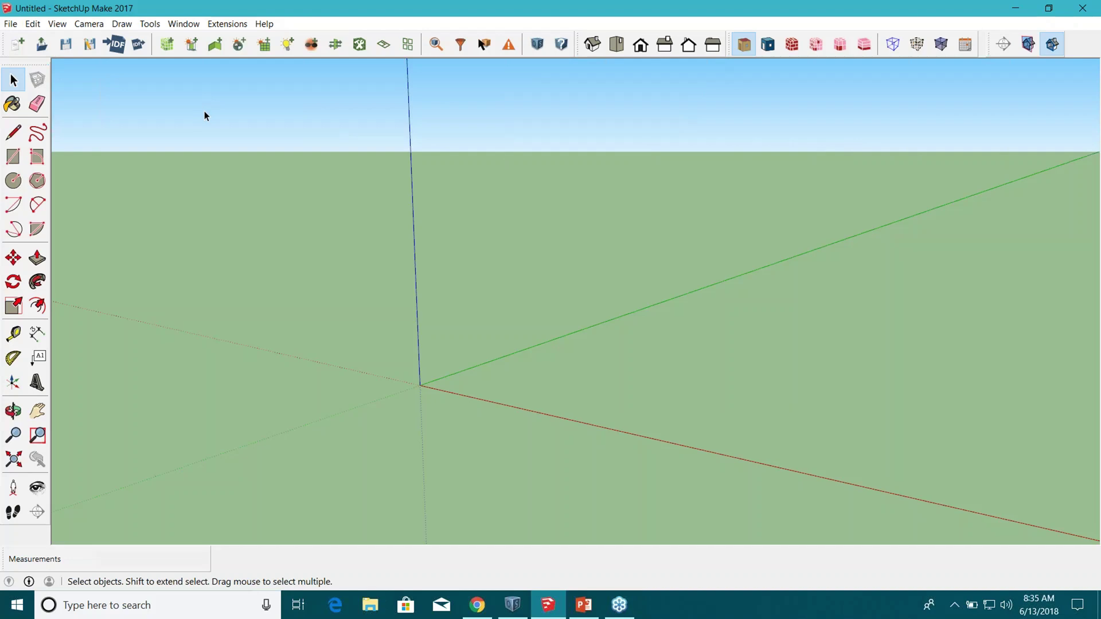
Step: Save the OpenStudio model as June13_SketchupClass_v0835am in the June 13th - Day 1 Class folder
{"action": "left_click", "coordinate": [90, 46]}
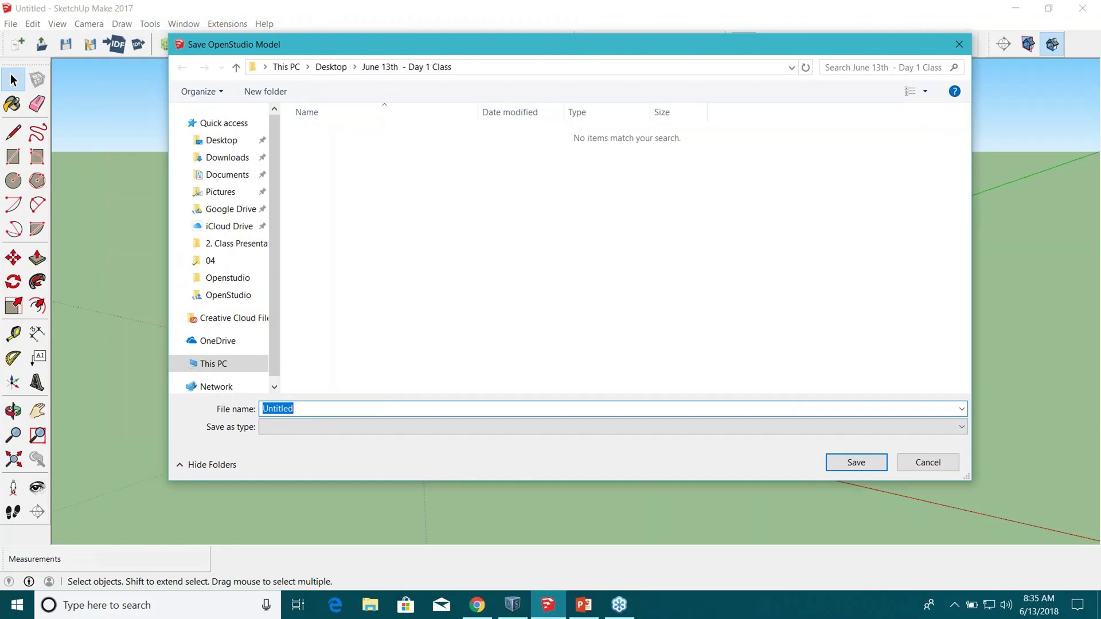
{"action": "type", "text": "June13_SketchupClass"}
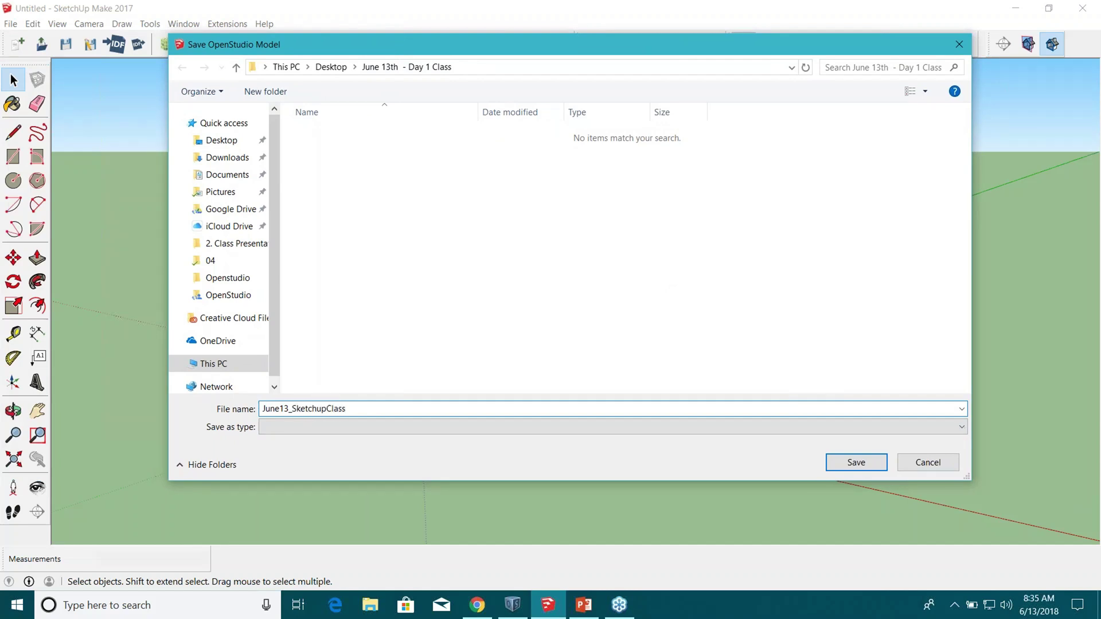
{"action": "type", "text": "_v0835am"}
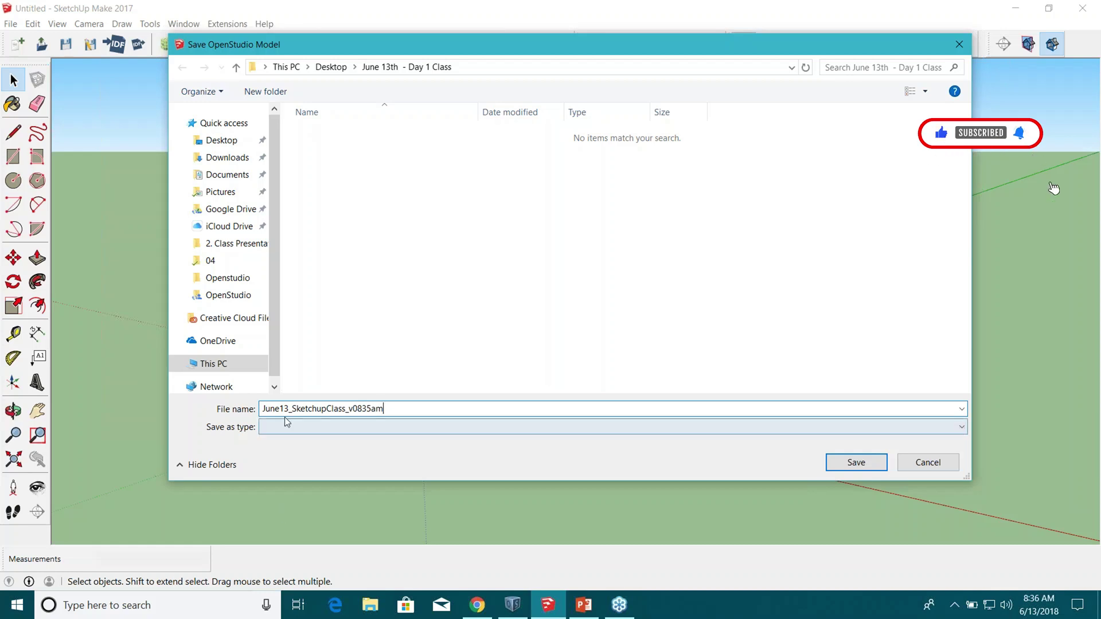
{"action": "left_click_drag", "start_coordinate": [290, 408], "coordinate": [252, 412]}
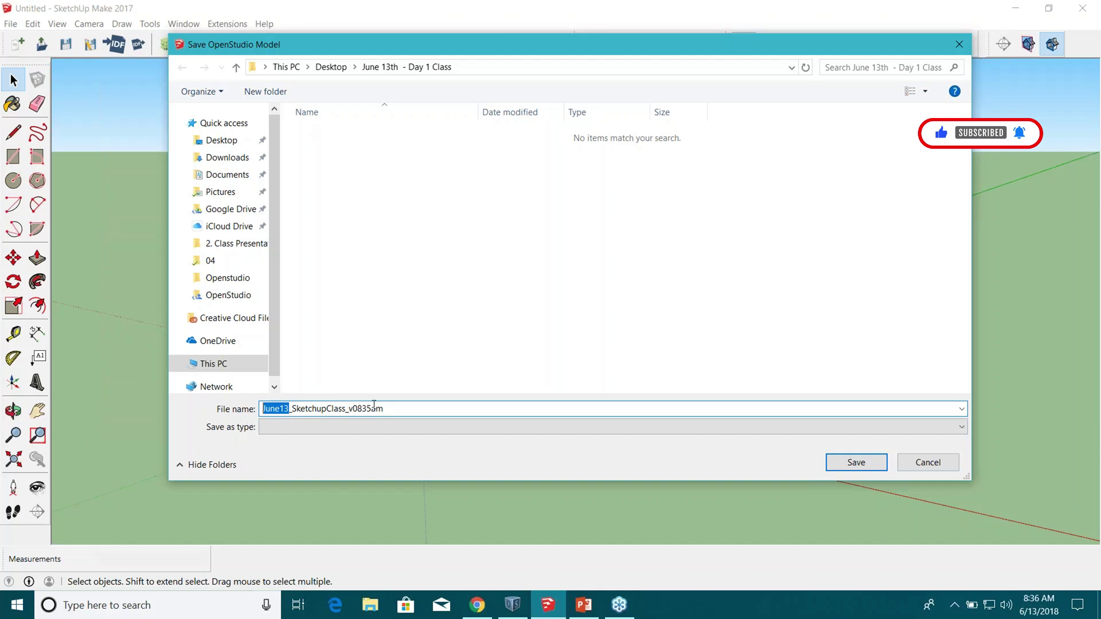
{"action": "left_click_drag", "start_coordinate": [392, 409], "coordinate": [354, 410]}
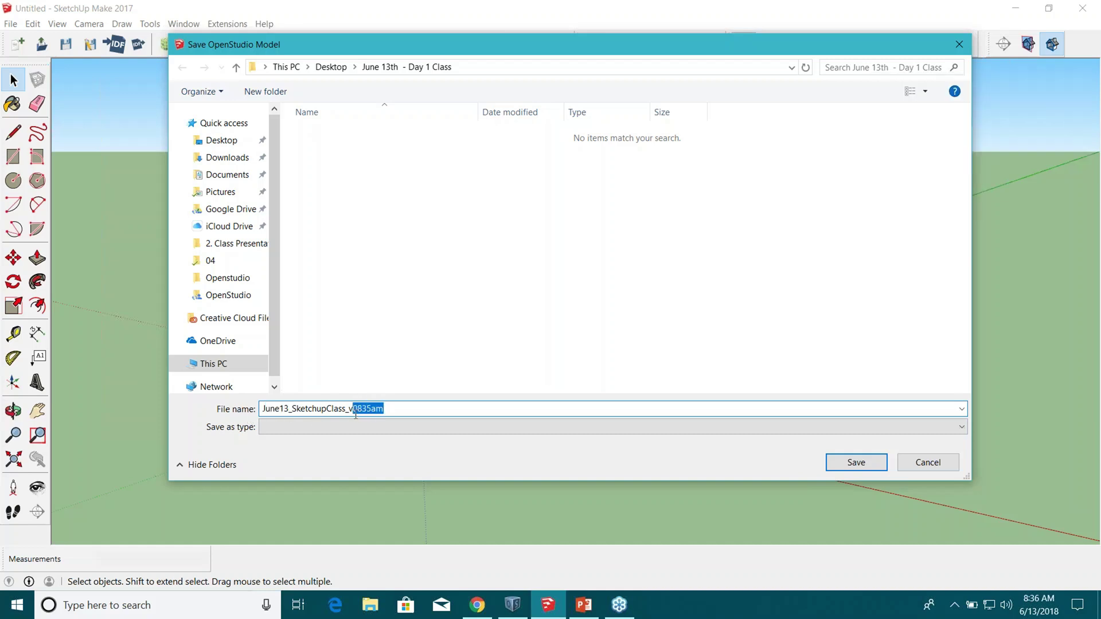
{"action": "left_click", "coordinate": [854, 464]}
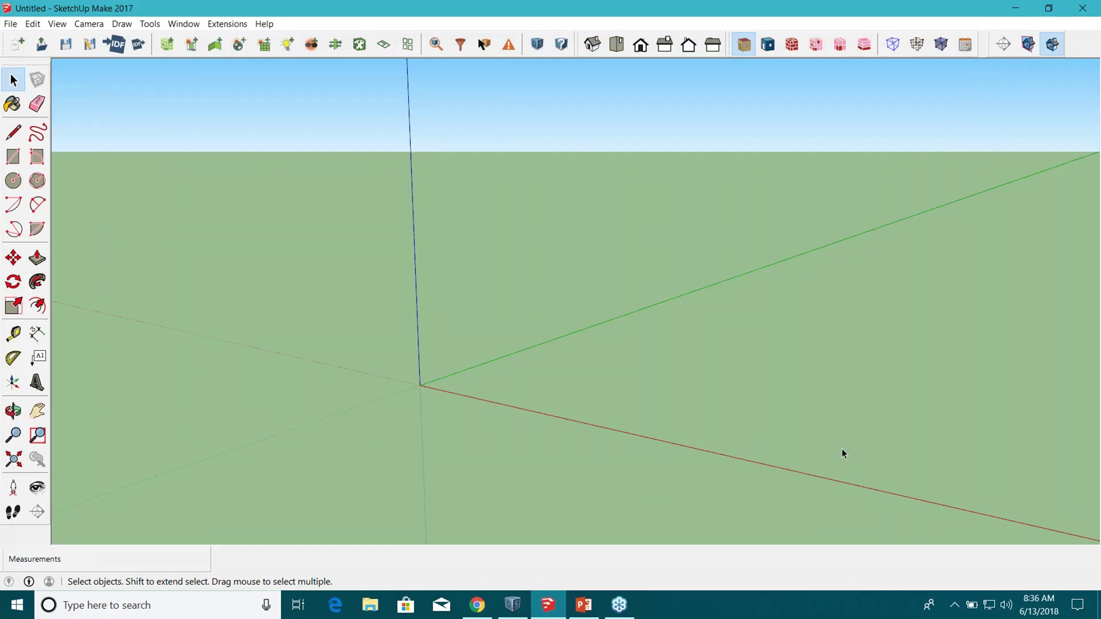
Step: Open the Create Standard Building Shapes submenu under Extensions > OpenStudio User Scripts
{"action": "left_click", "coordinate": [225, 25]}
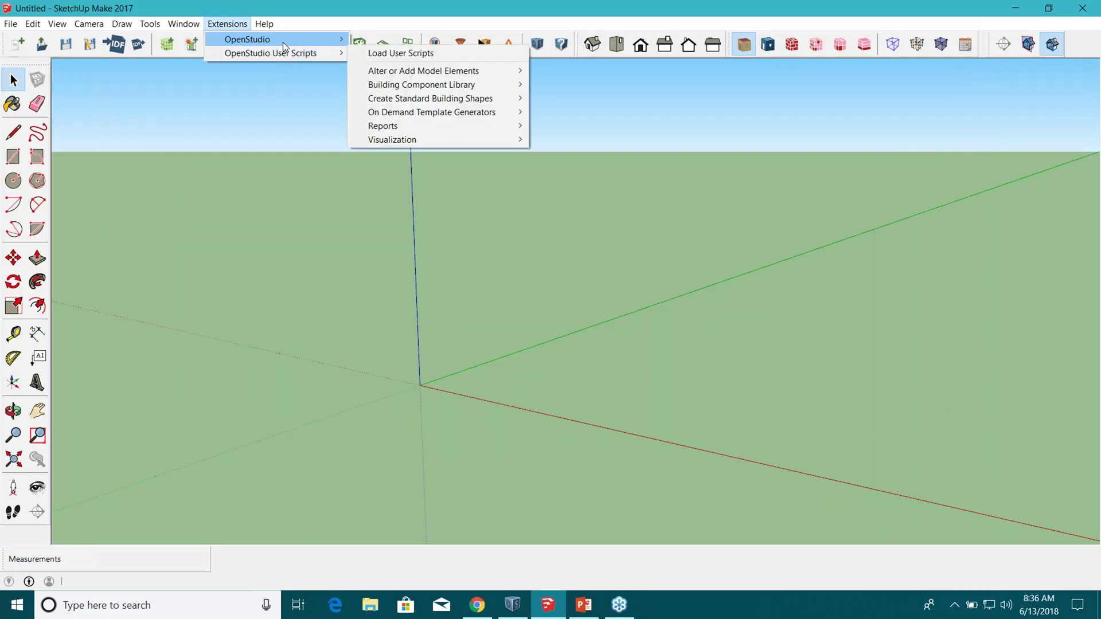
{"action": "mouse_move", "coordinate": [284, 53]}
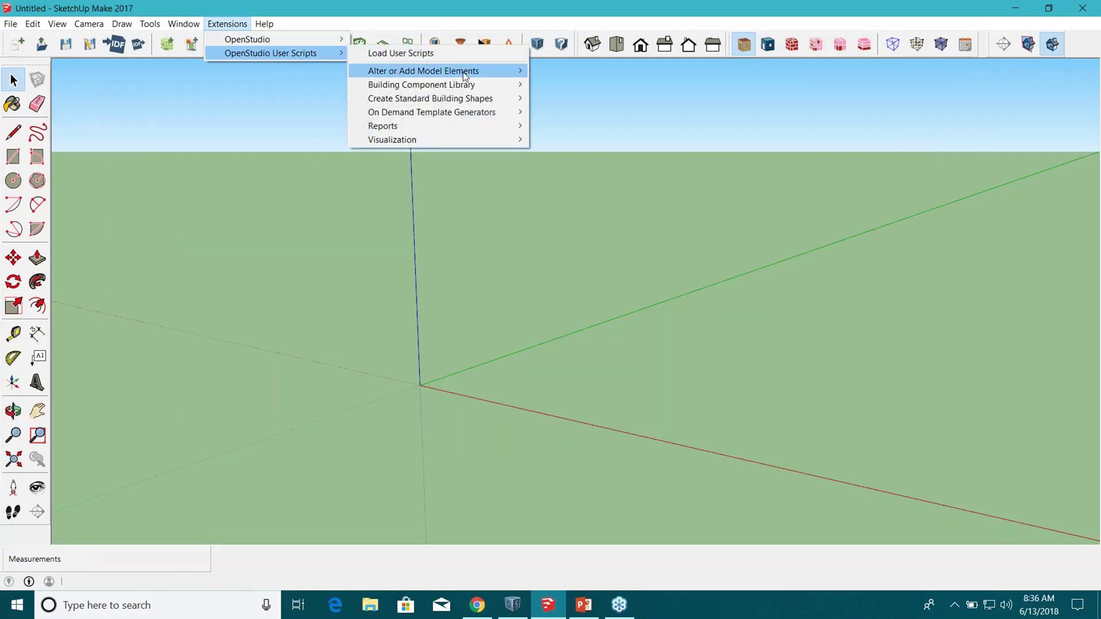
{"action": "mouse_move", "coordinate": [472, 89]}
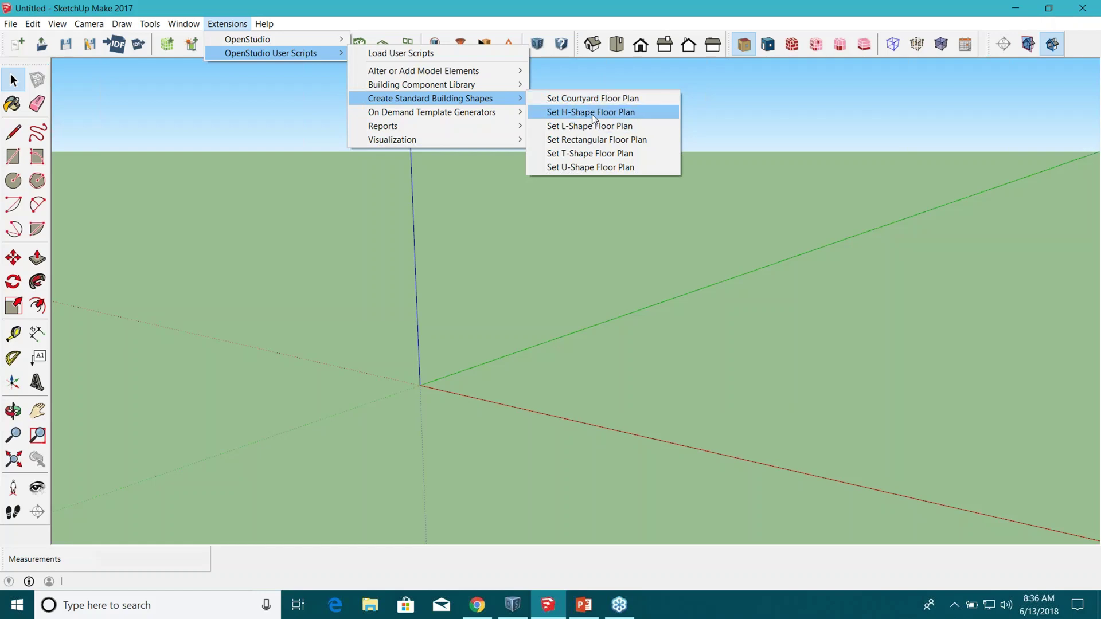
Step: Run Set H-Shape Floor Plan and set building length 35, left width 28, centre width 12
{"action": "left_click", "coordinate": [592, 116]}
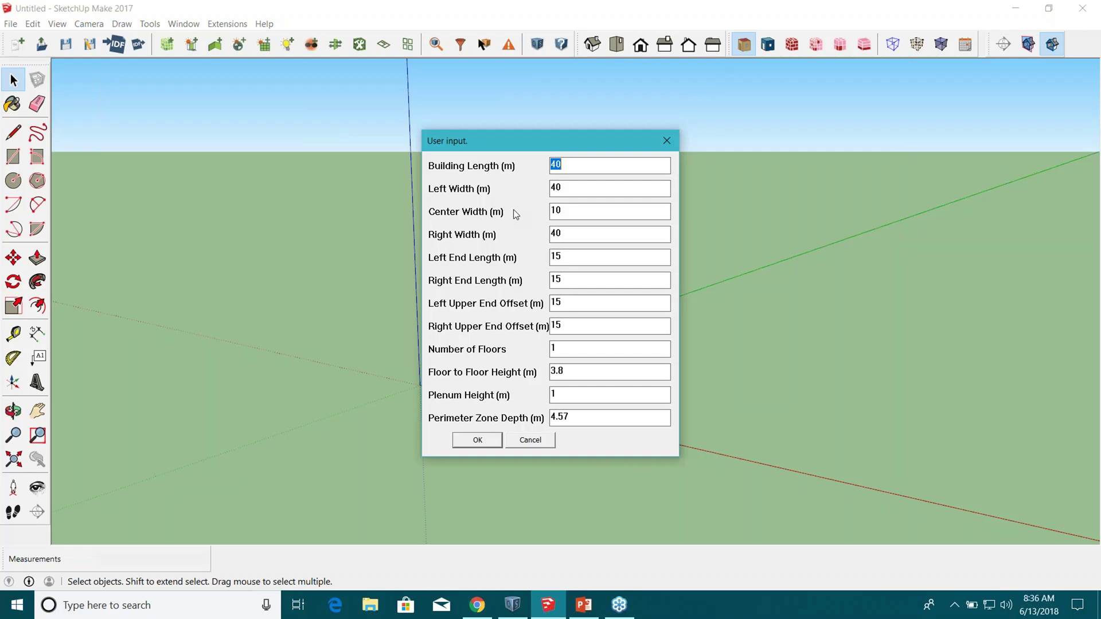
{"action": "left_click", "coordinate": [581, 168]}
{"action": "left_click_drag", "start_coordinate": [575, 166], "coordinate": [532, 167]}
{"action": "type", "text": "35"}
{"action": "left_click_drag", "start_coordinate": [571, 192], "coordinate": [530, 191]}
{"action": "type", "text": "28"}
{"action": "left_click_drag", "start_coordinate": [571, 211], "coordinate": [513, 215]}
{"action": "type", "text": "12"}
Step: Set 3 floors, 4.5 m floor-to-floor height and 3.5 perimeter zone depth
{"action": "left_click_drag", "start_coordinate": [574, 349], "coordinate": [498, 347]}
{"action": "type", "text": "3"}
{"action": "left_click_drag", "start_coordinate": [583, 373], "coordinate": [550, 372]}
{"action": "type", "text": "4.5"}
{"action": "double_click", "coordinate": [586, 418]}
{"action": "type", "text": "3.5"}
Step: Confirm the dimensions to generate the three-storey H-shaped spaces
{"action": "left_click", "coordinate": [476, 441]}
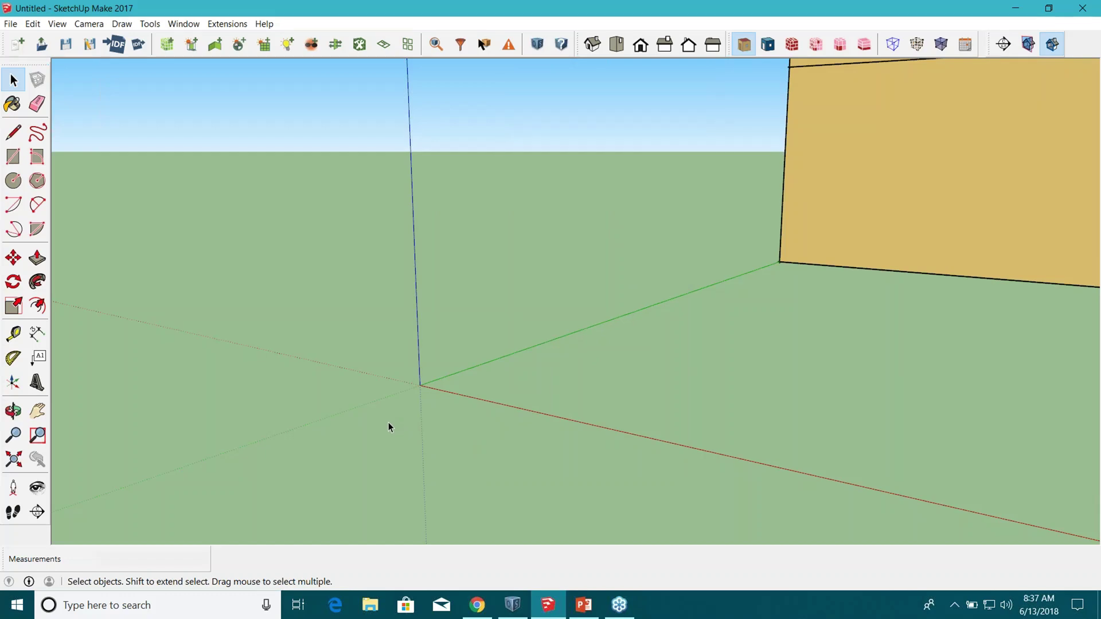
{"action": "scroll", "coordinate": [400, 413], "scroll_direction": "down", "scroll_amount": 6}
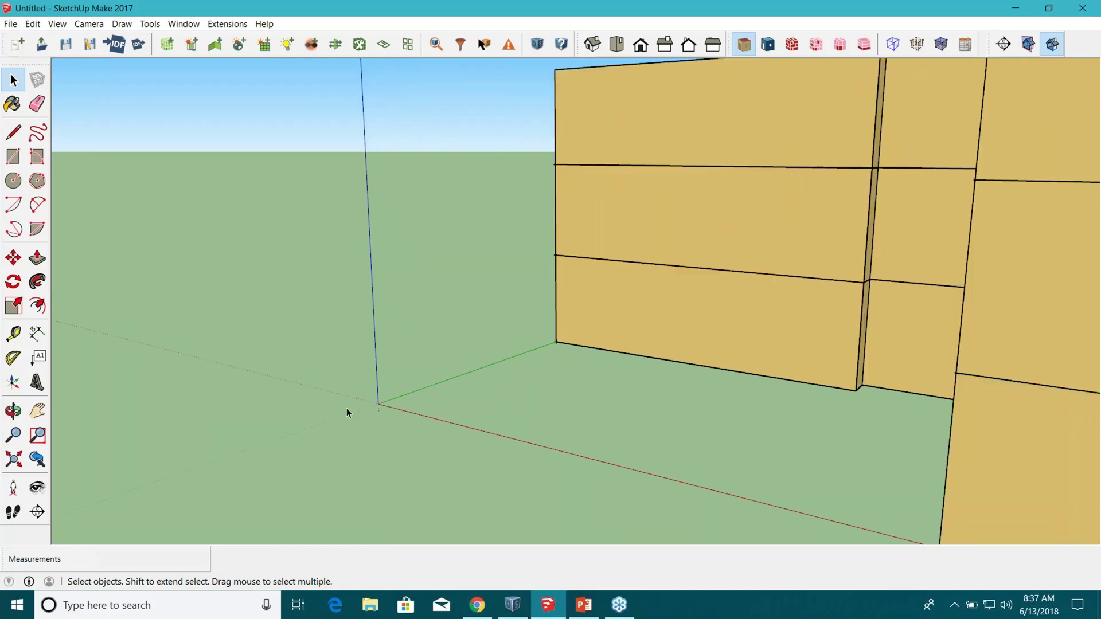
{"action": "scroll", "coordinate": [347, 411], "scroll_direction": "down", "scroll_amount": 3}
Step: Orbit to a front view and open the front top-floor space group for editing
{"action": "middle_click_drag", "start_coordinate": [387, 325], "coordinate": [642, 437]}
{"action": "middle_click_drag", "start_coordinate": [610, 374], "coordinate": [542, 452]}
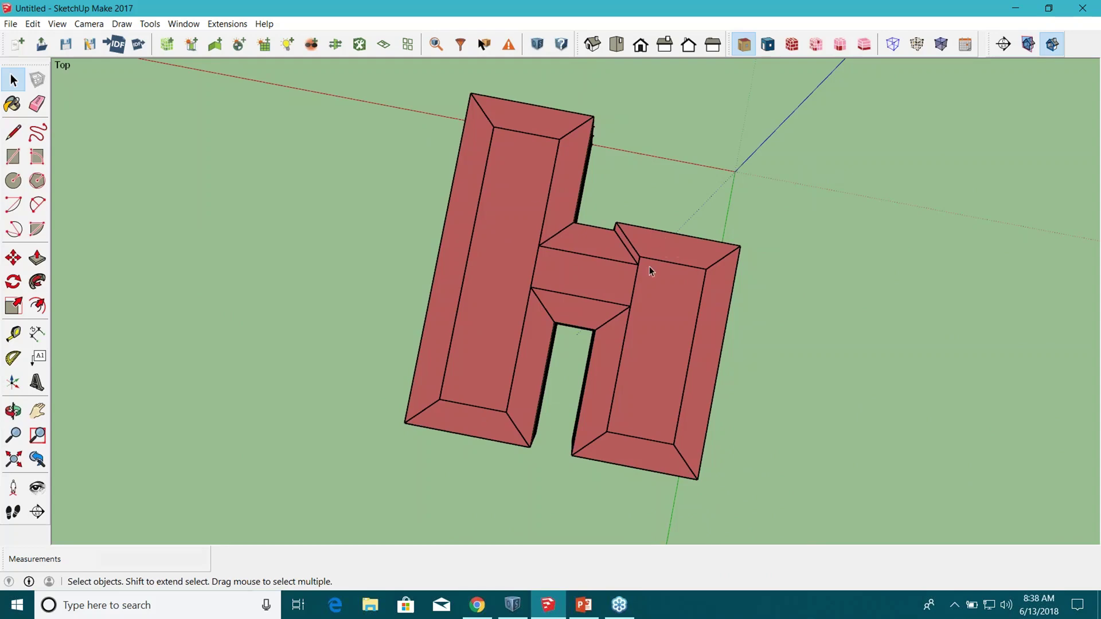
{"action": "middle_click_drag", "start_coordinate": [693, 306], "coordinate": [256, 118]}
{"action": "middle_click_drag", "start_coordinate": [961, 378], "coordinate": [420, 305]}
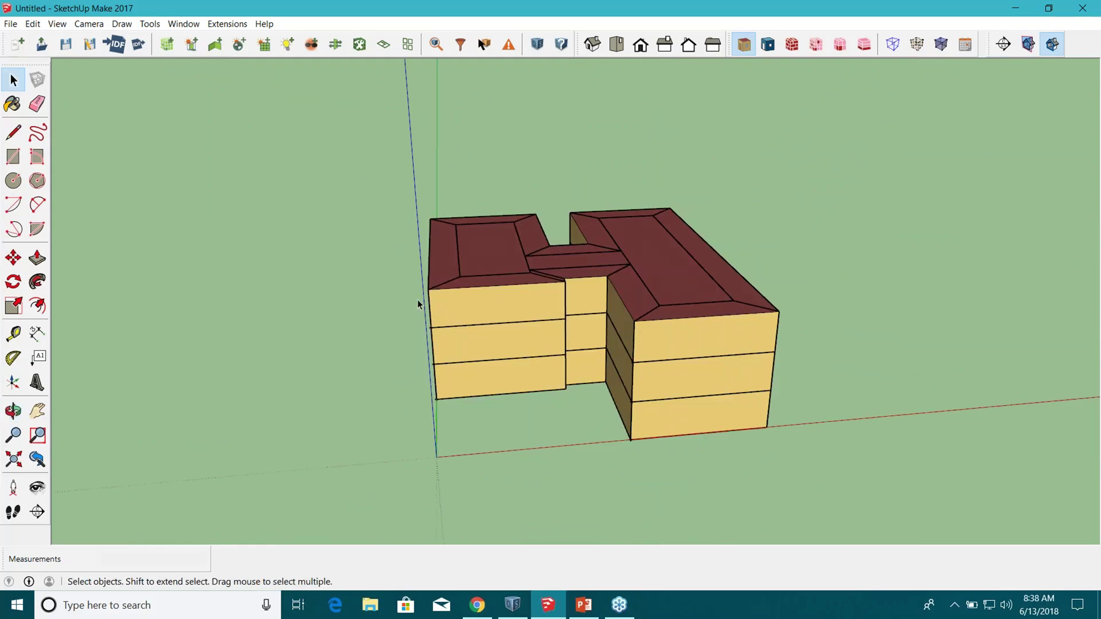
{"action": "middle_click_drag", "start_coordinate": [644, 358], "coordinate": [449, 337]}
{"action": "double_click", "coordinate": [449, 337]}
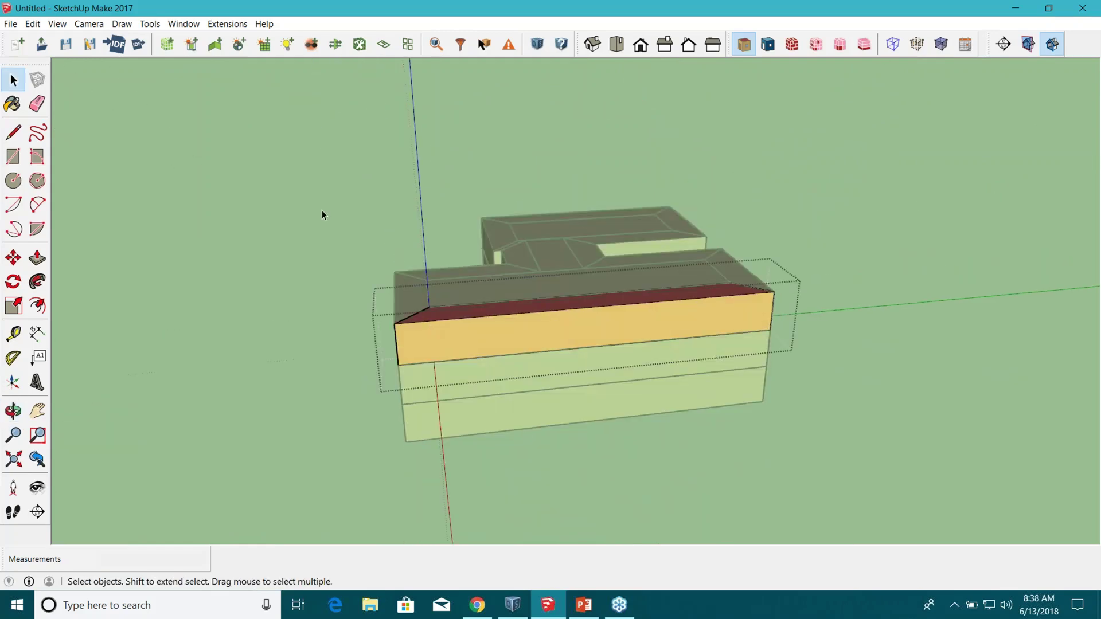
Step: Return to the Select tool and exit the top-floor space's group editing
{"action": "left_click", "coordinate": [13, 157]}
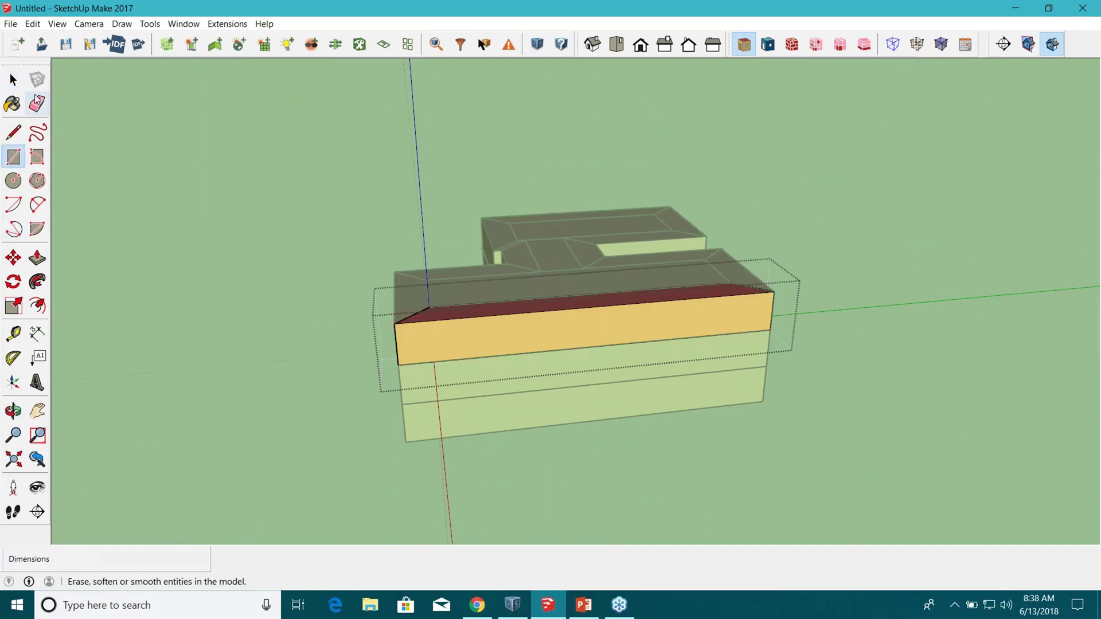
{"action": "left_click", "coordinate": [20, 84]}
{"action": "left_click", "coordinate": [259, 189]}
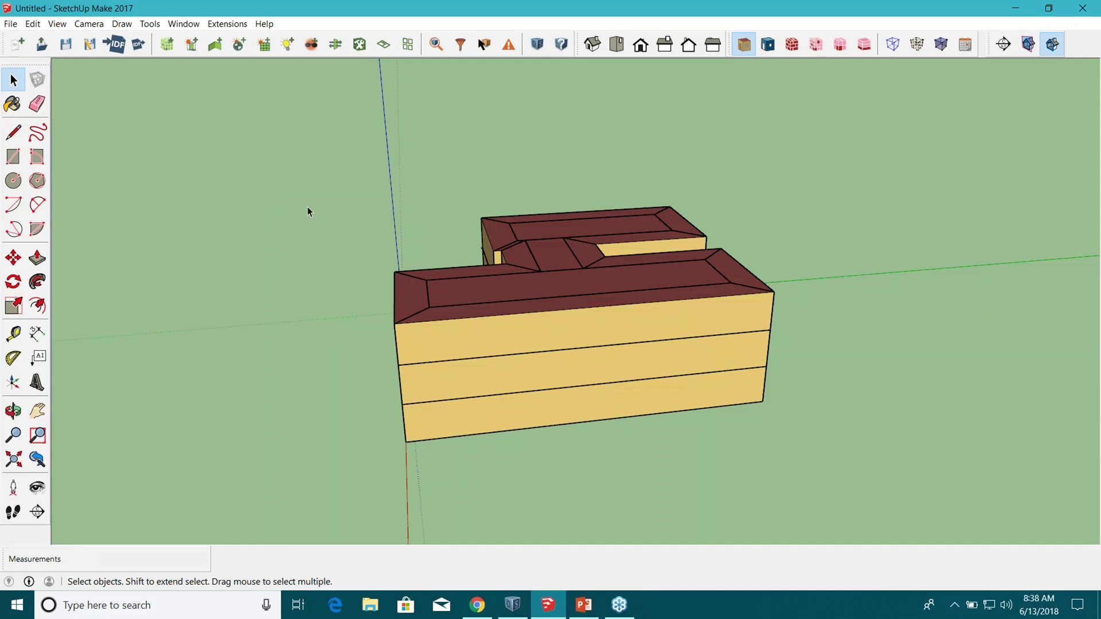
Step: Orbit around the building and select the front wing's top floor
{"action": "middle_click_drag", "start_coordinate": [452, 370], "coordinate": [745, 367]}
{"action": "key", "text": "space"}
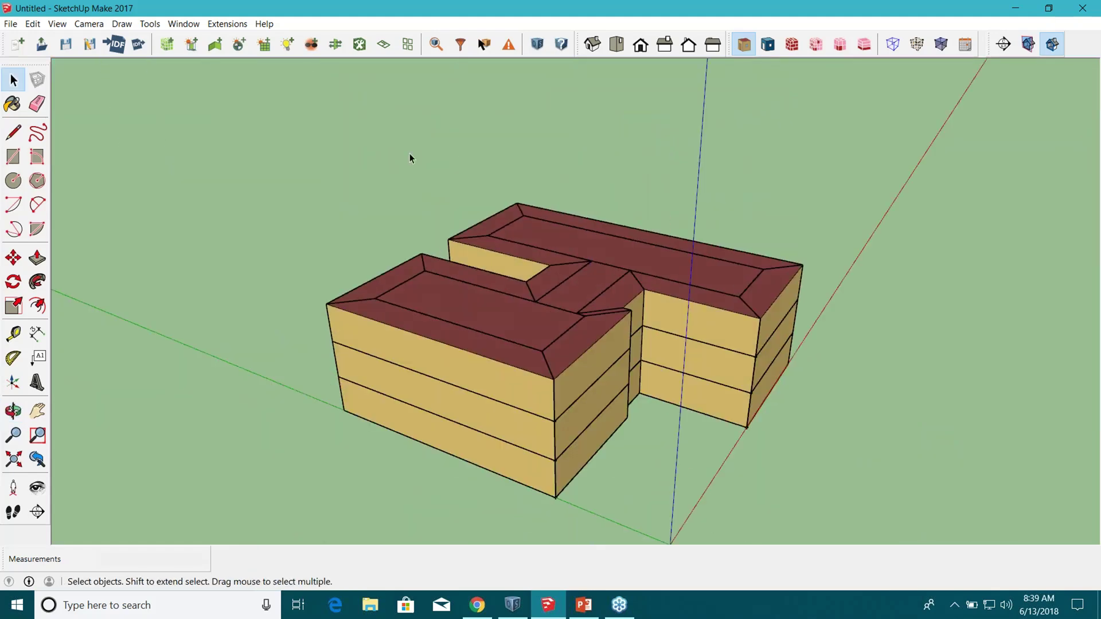
{"action": "scroll", "coordinate": [409, 157], "scroll_direction": "down", "scroll_amount": 2}
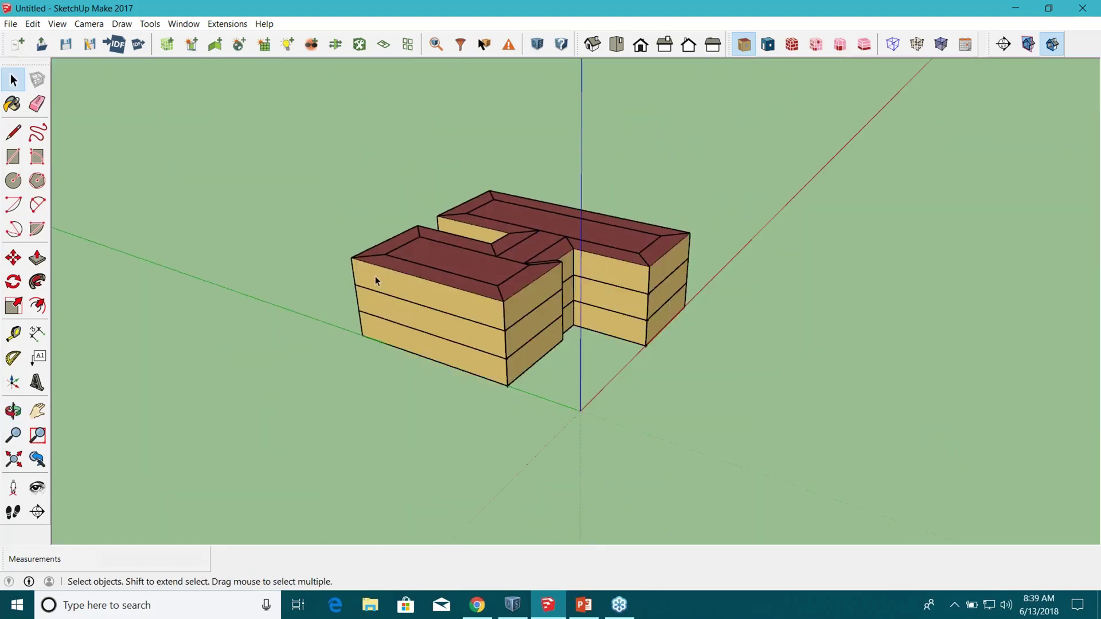
{"action": "scroll", "coordinate": [376, 280], "scroll_direction": "up", "scroll_amount": 2}
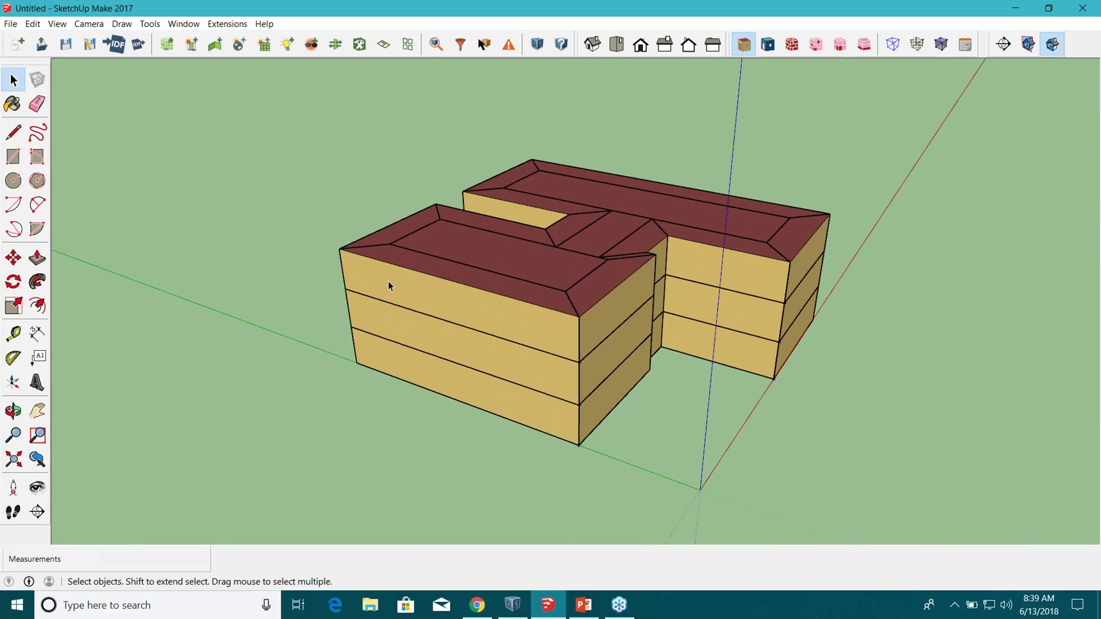
{"action": "left_click", "coordinate": [390, 285]}
{"action": "middle_click_drag", "start_coordinate": [269, 223], "coordinate": [280, 281]}
{"action": "scroll", "coordinate": [596, 411], "scroll_direction": "up", "scroll_amount": 4}
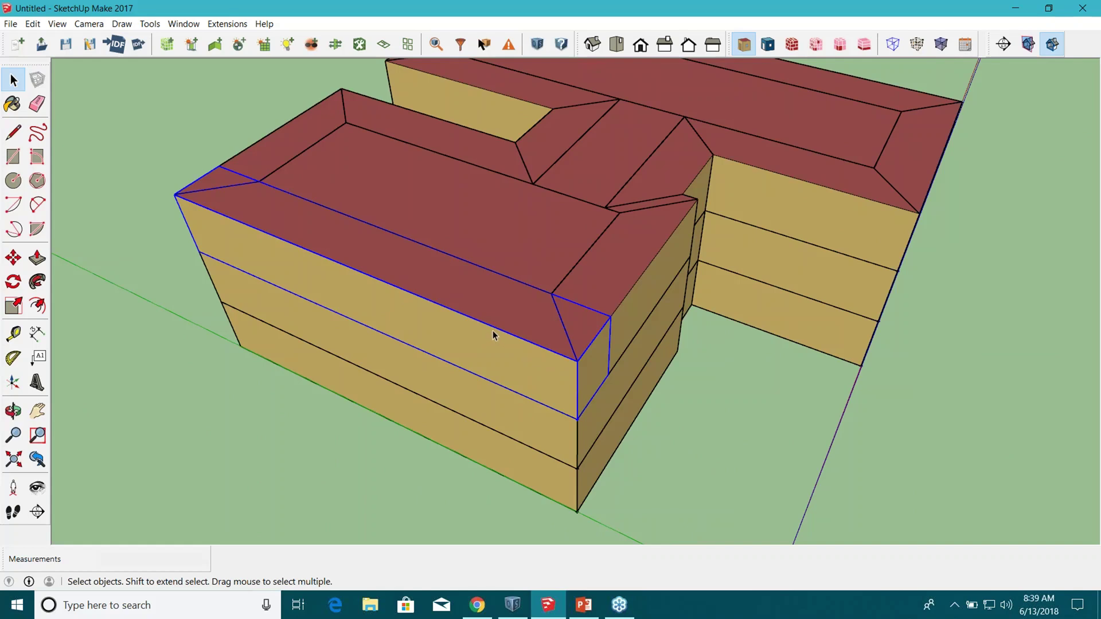
Step: Add the middle floor to the selection and start moving the front block, then cancel
{"action": "left_click", "coordinate": [437, 328], "text": "ctrl"}
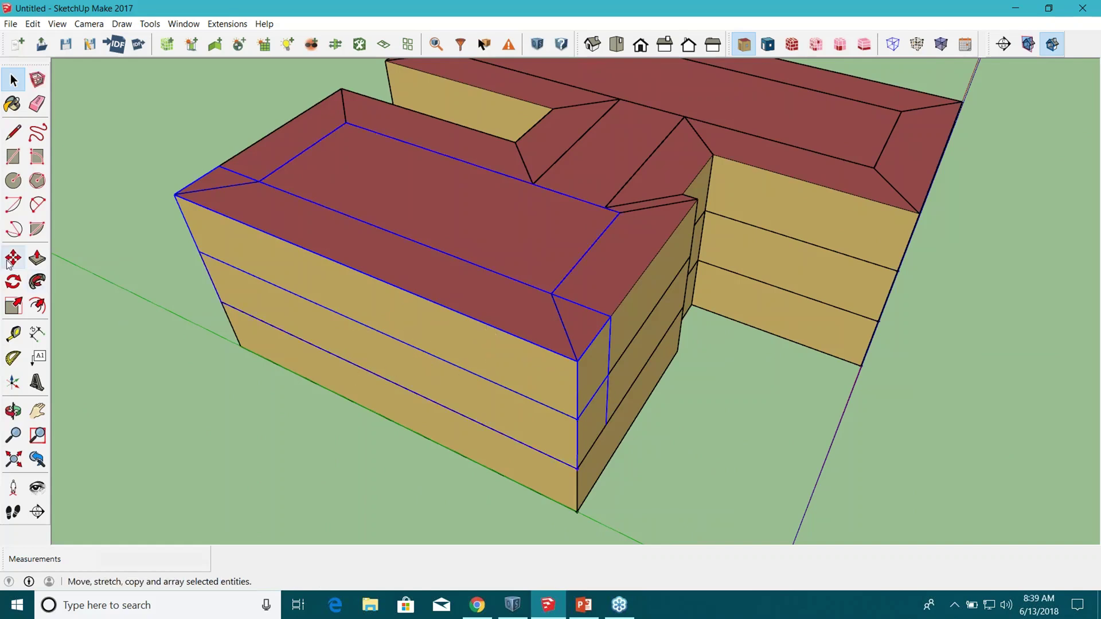
{"action": "key", "text": "m"}
{"action": "left_click", "coordinate": [261, 244]}
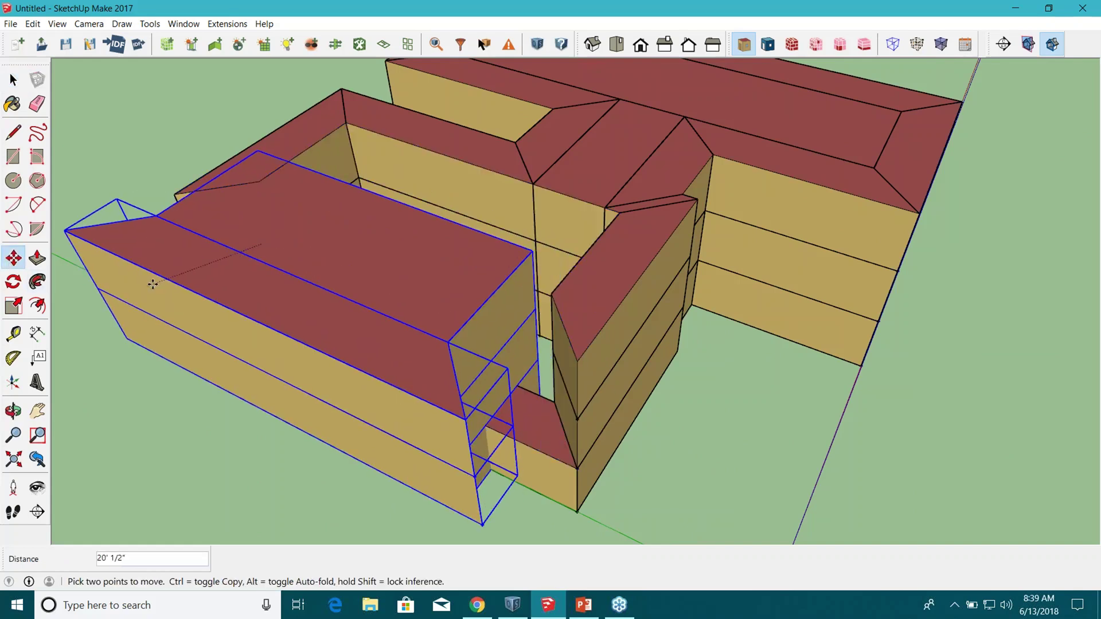
{"action": "key", "text": "Escape"}
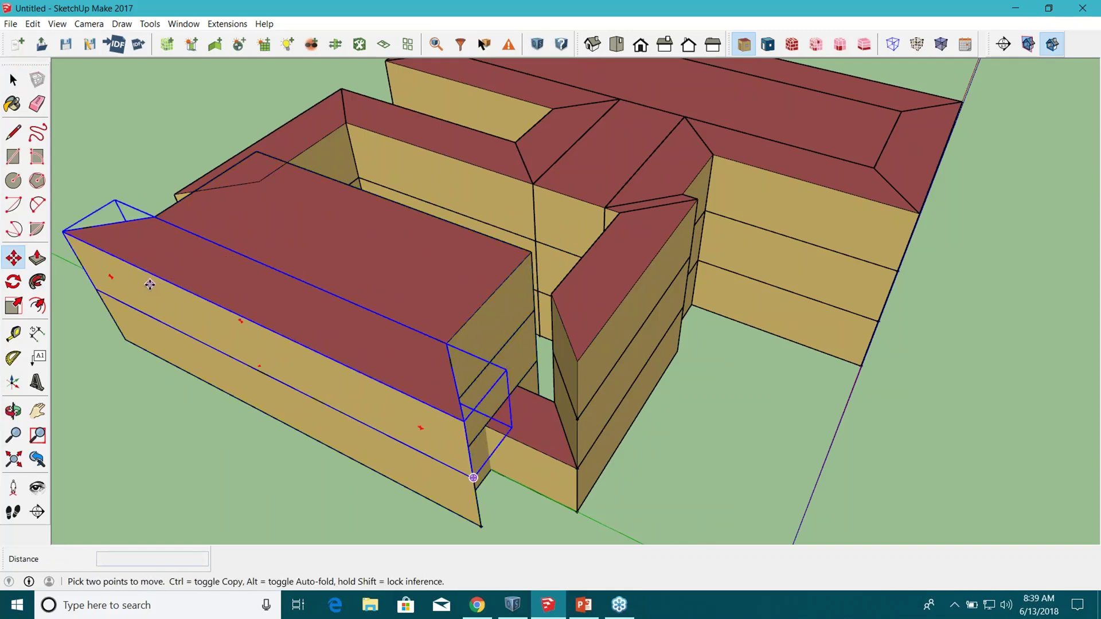
Step: Select the right-hand block together with its adjoining roof face
{"action": "scroll", "coordinate": [430, 253], "scroll_direction": "down", "scroll_amount": 3}
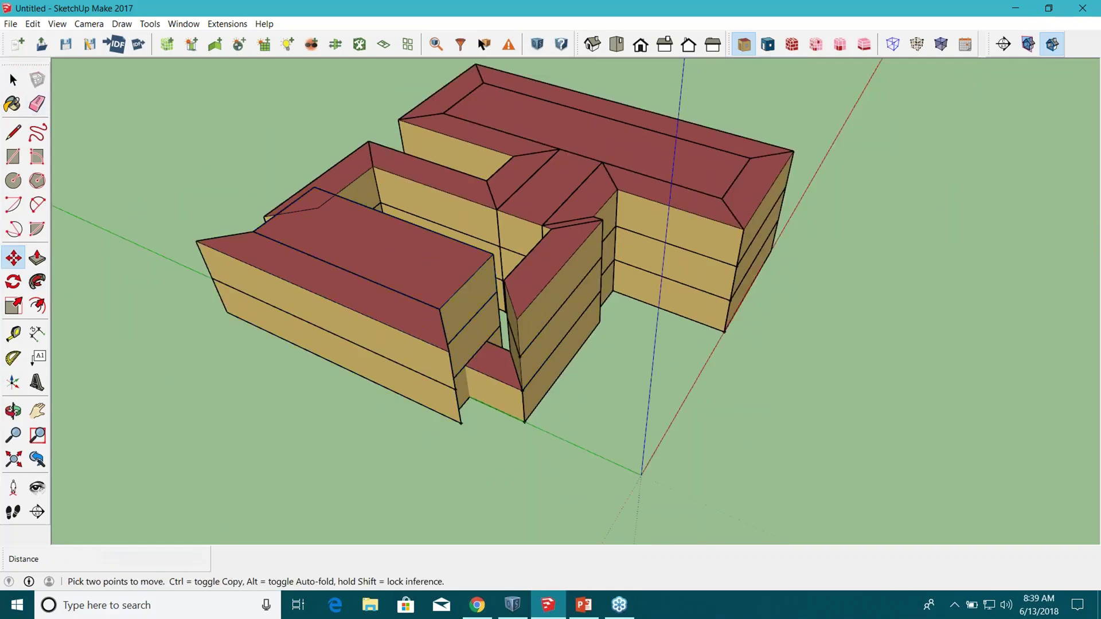
{"action": "mouse_move", "coordinate": [369, 308]}
{"action": "middle_mouse_down"}
{"action": "mouse_move", "coordinate": [221, 226]}
{"action": "mouse_move", "coordinate": [143, 161]}
{"action": "middle_mouse_up"}
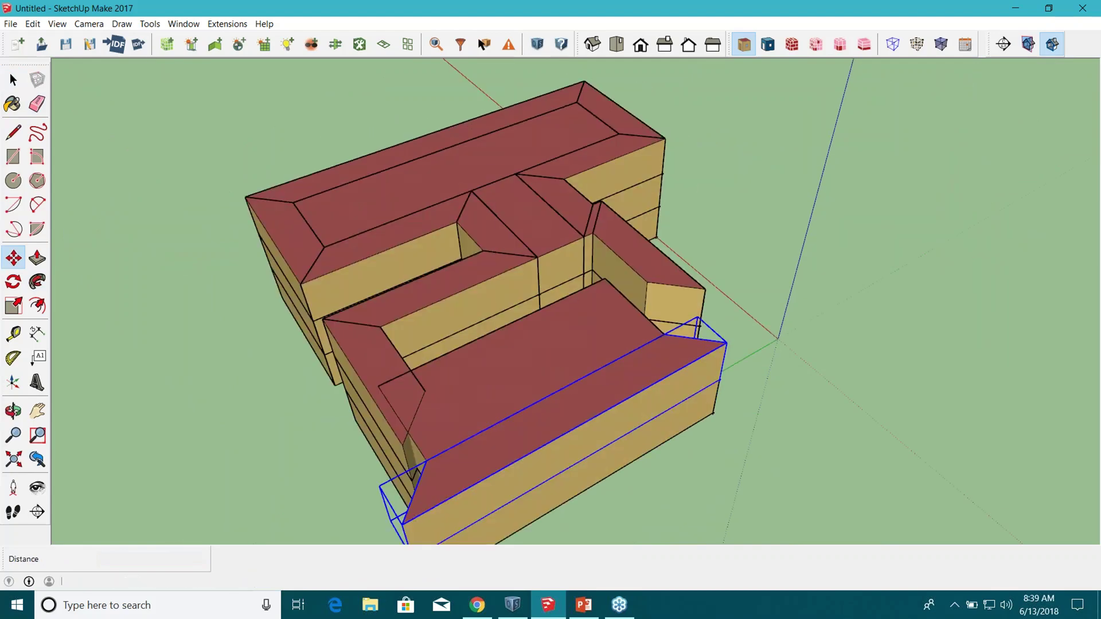
{"action": "left_click", "coordinate": [13, 79]}
{"action": "scroll", "coordinate": [481, 351], "scroll_direction": "down", "scroll_amount": 3}
{"action": "middle_click_drag", "start_coordinate": [480, 351], "coordinate": [669, 335]}
{"action": "scroll", "coordinate": [563, 384], "scroll_direction": "up", "scroll_amount": 3}
{"action": "middle_click_drag", "start_coordinate": [563, 384], "coordinate": [688, 401]}
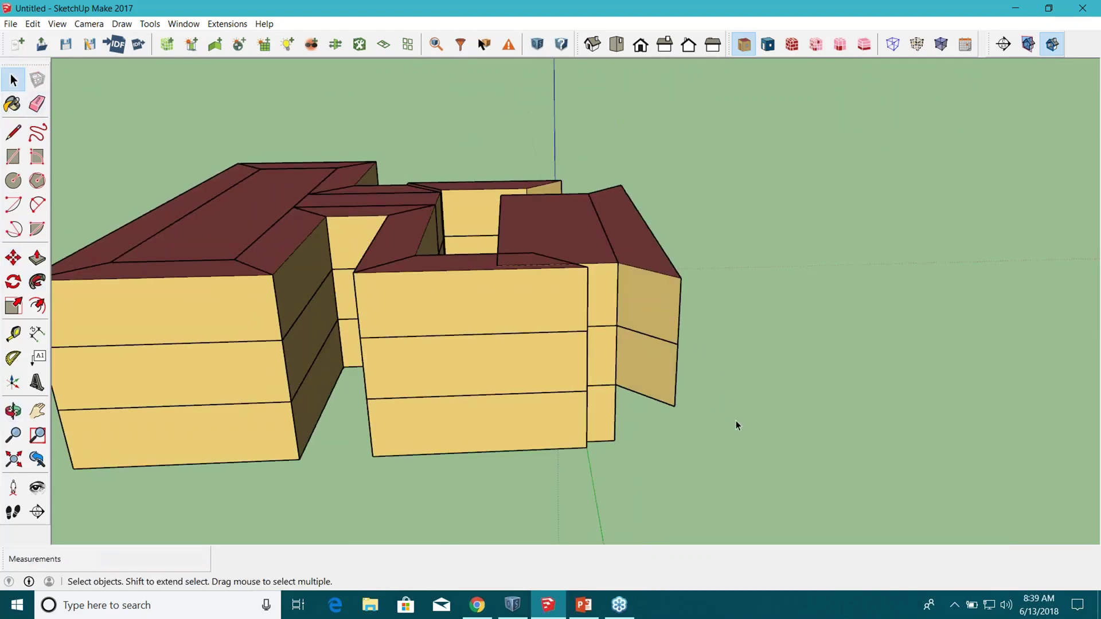
{"action": "left_click_drag", "start_coordinate": [636, 233], "coordinate": [643, 247]}
{"action": "middle_click_drag", "start_coordinate": [678, 255], "coordinate": [270, 321]}
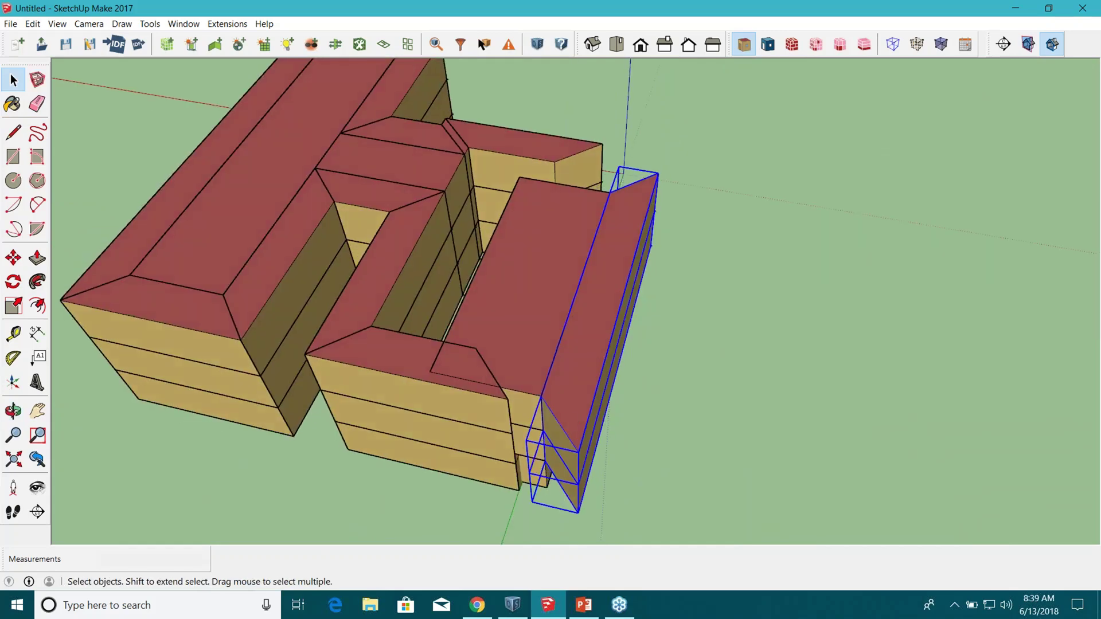
{"action": "middle_click_drag", "start_coordinate": [481, 333], "coordinate": [593, 358]}
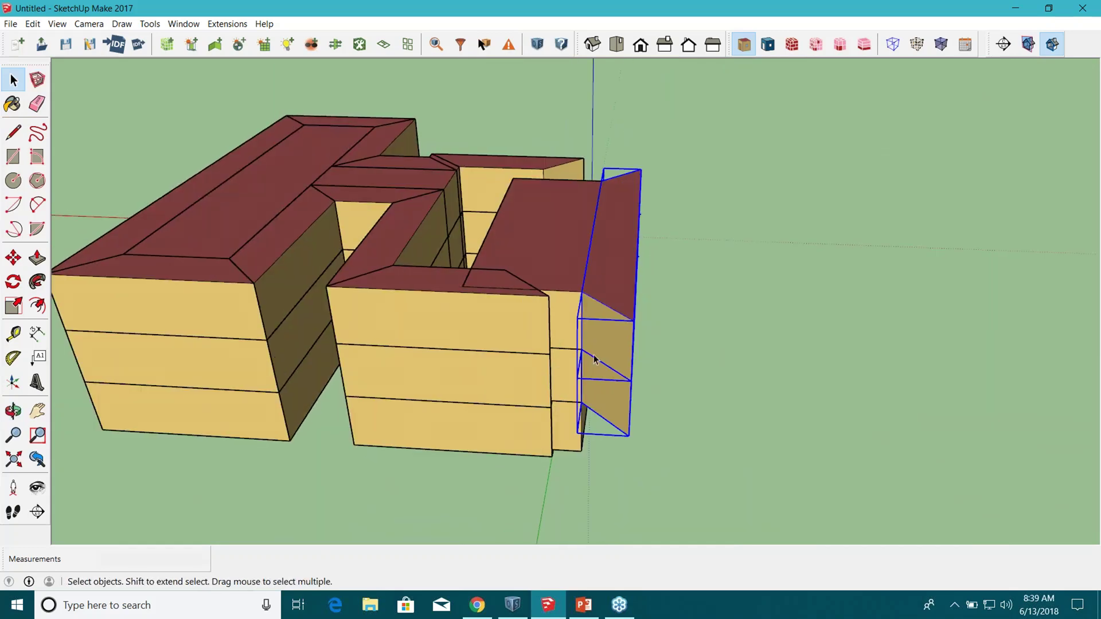
{"action": "left_click", "coordinate": [559, 295], "text": "shift"}
Step: Move the right-hand block from its corner toward the building's front edge
{"action": "left_click", "coordinate": [13, 258]}
{"action": "middle_click_drag", "start_coordinate": [663, 307], "coordinate": [474, 415]}
{"action": "scroll", "coordinate": [475, 415], "scroll_direction": "up", "scroll_amount": 3}
{"action": "left_click", "coordinate": [474, 374]}
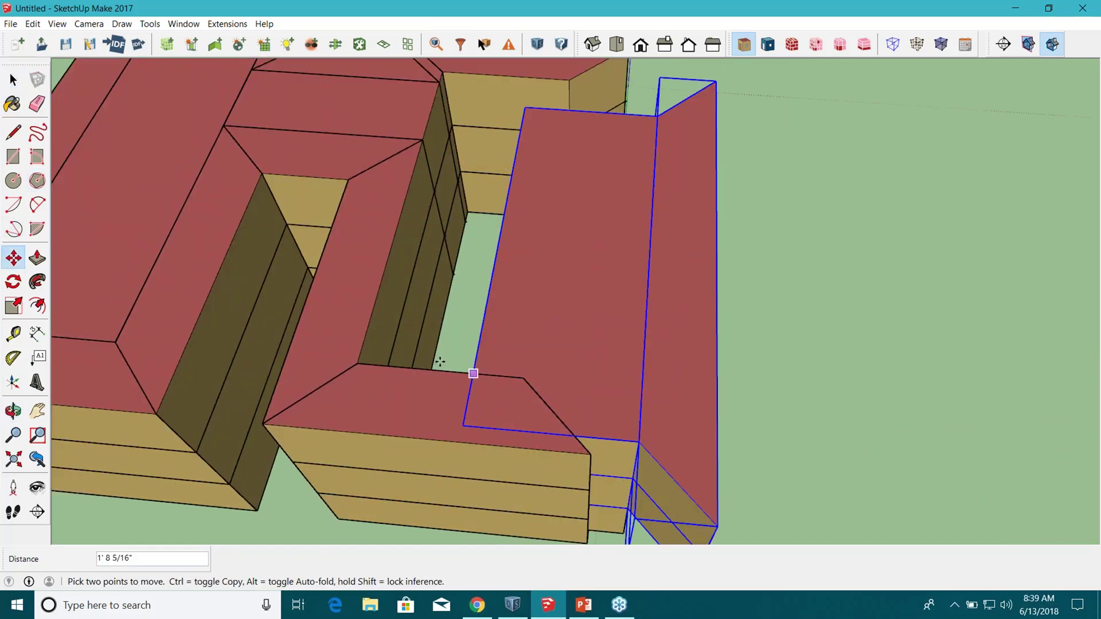
{"action": "middle_click_drag", "start_coordinate": [381, 364], "coordinate": [381, 289]}
{"action": "key", "text": "Escape"}
{"action": "left_click", "coordinate": [13, 79]}
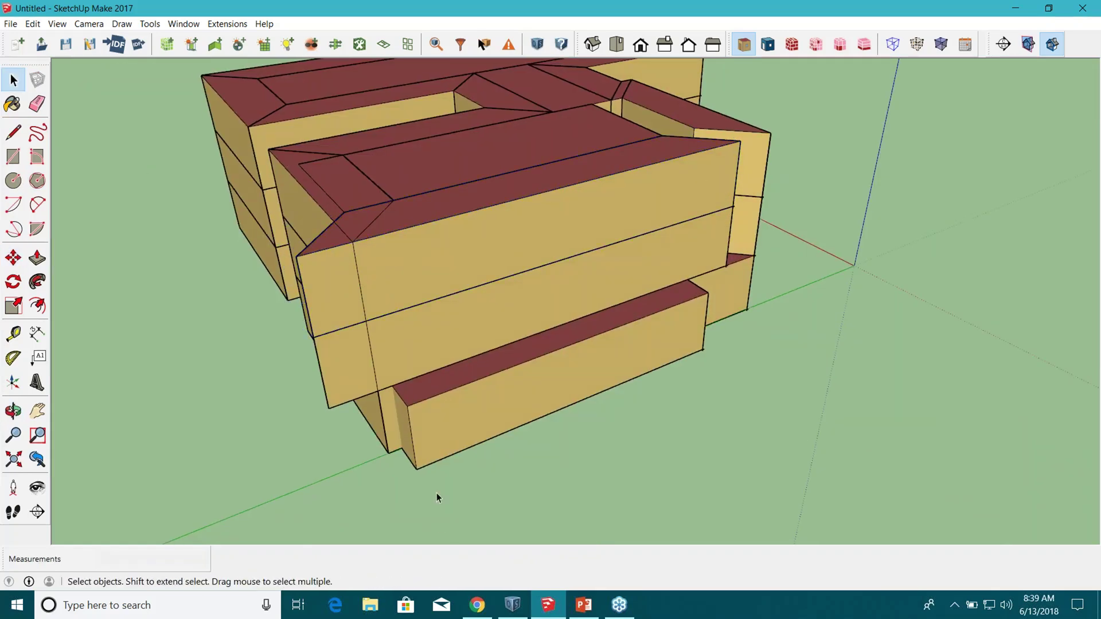
Step: Move the low front box from its corner to a lower spot on the building
{"action": "middle_click_drag", "start_coordinate": [436, 493], "coordinate": [569, 338]}
{"action": "left_click", "coordinate": [579, 315]}
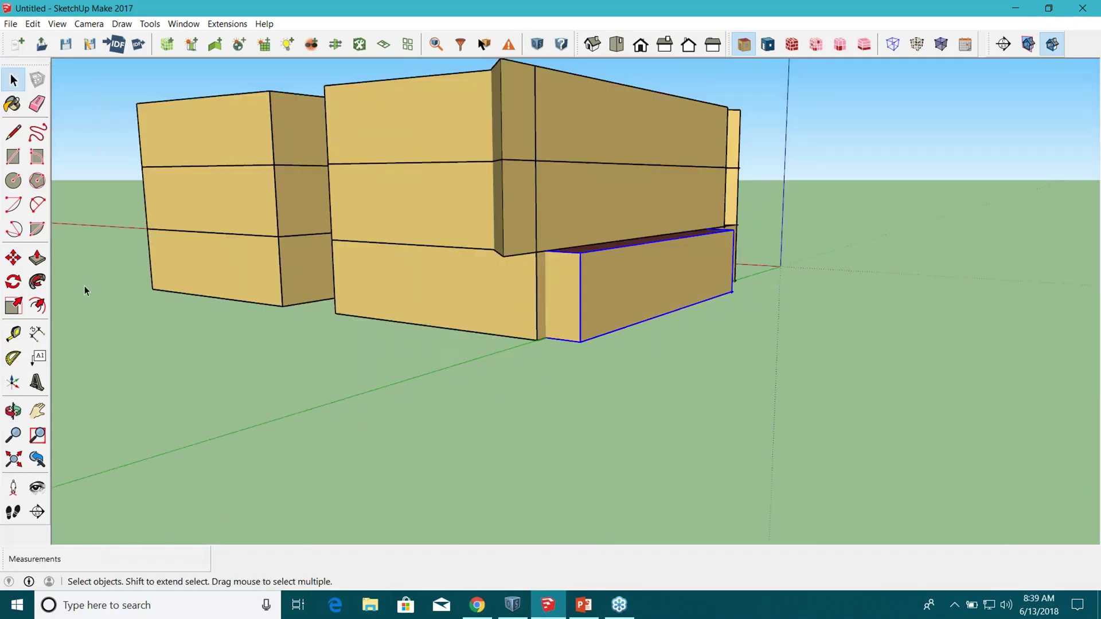
{"action": "left_click", "coordinate": [13, 257]}
{"action": "scroll", "coordinate": [578, 340], "scroll_direction": "up", "scroll_amount": 5}
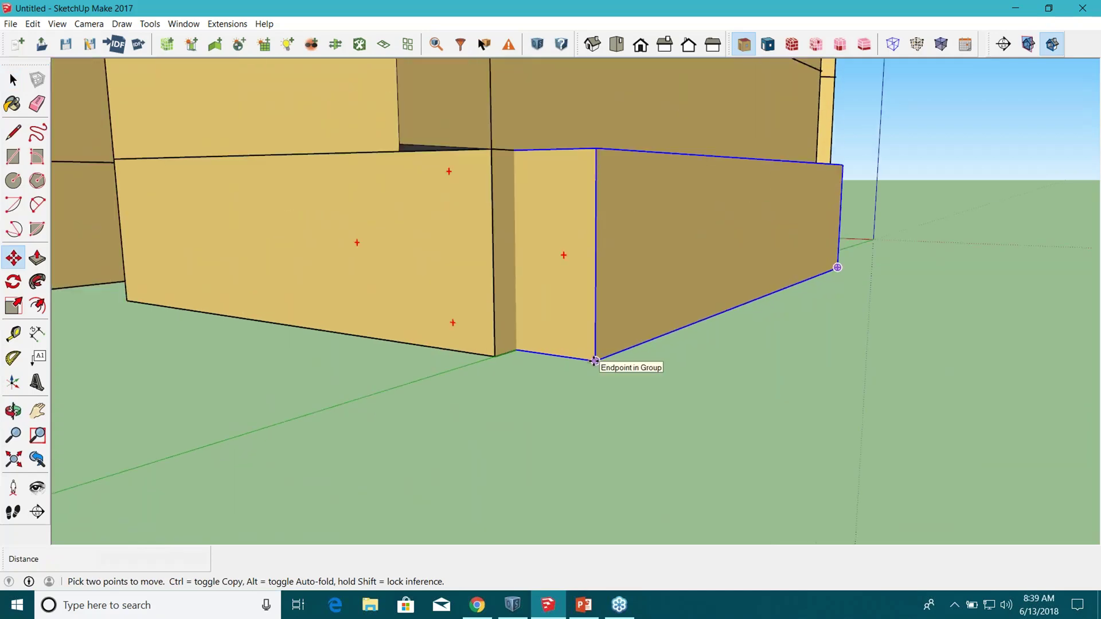
{"action": "left_click", "coordinate": [594, 361]}
{"action": "middle_click_drag", "start_coordinate": [595, 361], "coordinate": [467, 472]}
{"action": "scroll", "coordinate": [456, 356], "scroll_direction": "up", "scroll_amount": 3}
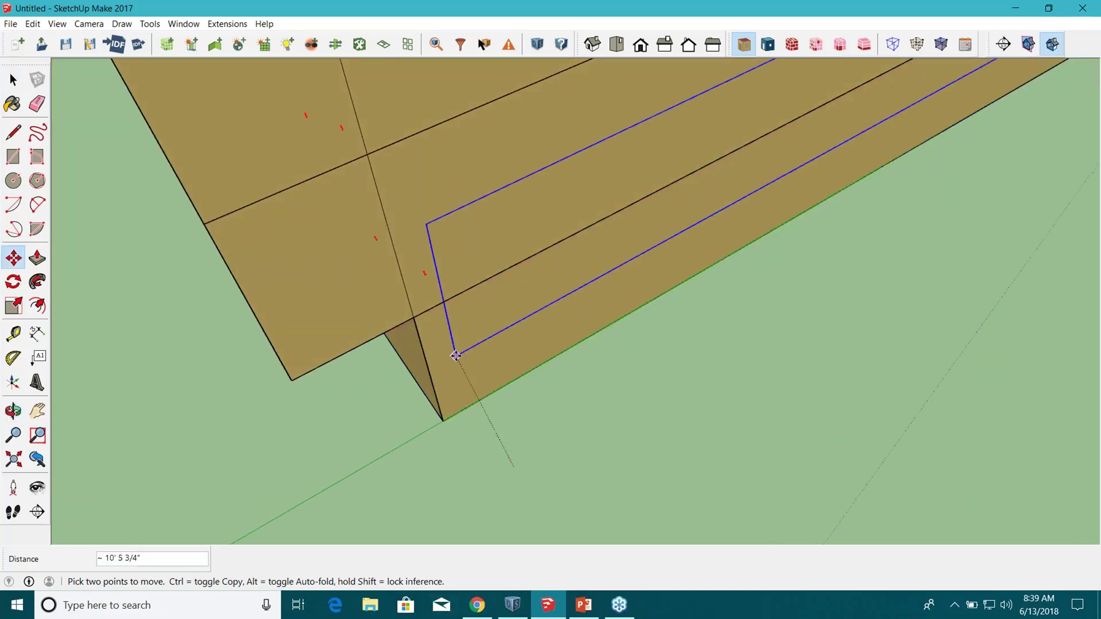
{"action": "scroll", "coordinate": [456, 355], "scroll_direction": "down", "scroll_amount": 6}
{"action": "middle_click_drag", "start_coordinate": [751, 463], "coordinate": [631, 447]}
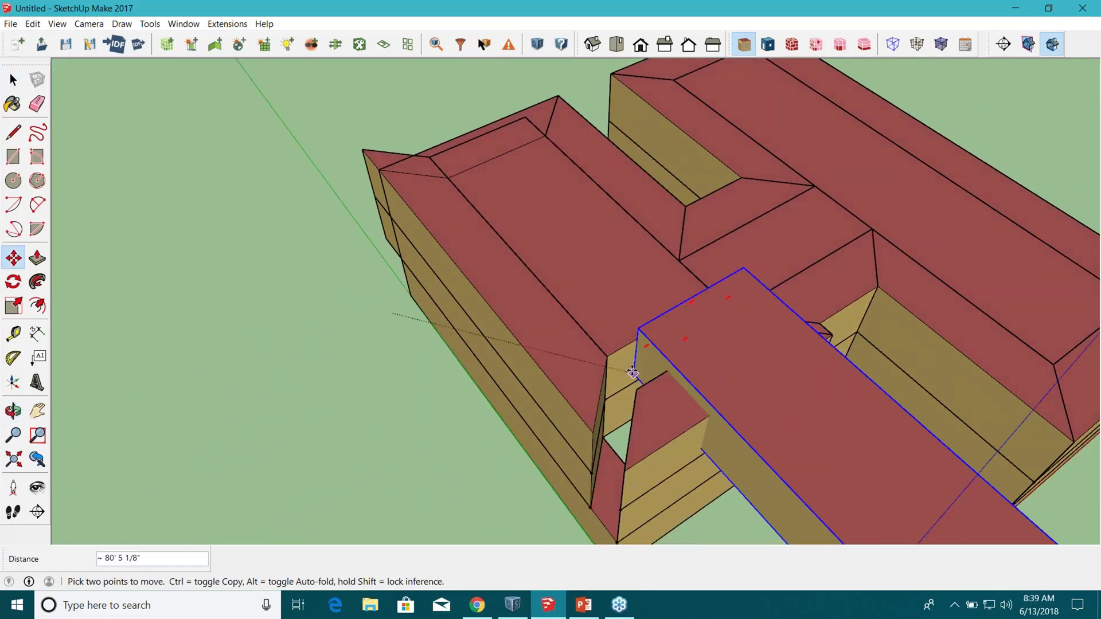
{"action": "scroll", "coordinate": [632, 374], "scroll_direction": "down", "scroll_amount": 5}
{"action": "left_click", "coordinate": [535, 379]}
Step: Orbit to a low view and select the entire building
{"action": "key", "text": "o"}
{"action": "left_click_drag", "start_coordinate": [535, 379], "coordinate": [790, 472]}
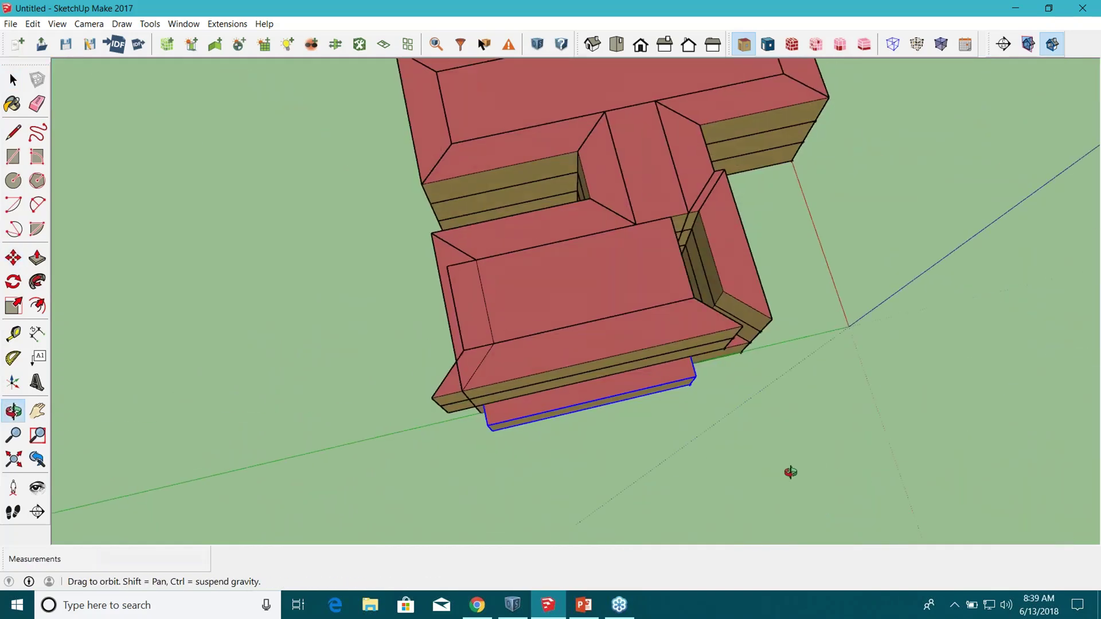
{"action": "key", "text": "m"}
{"action": "key", "text": "space"}
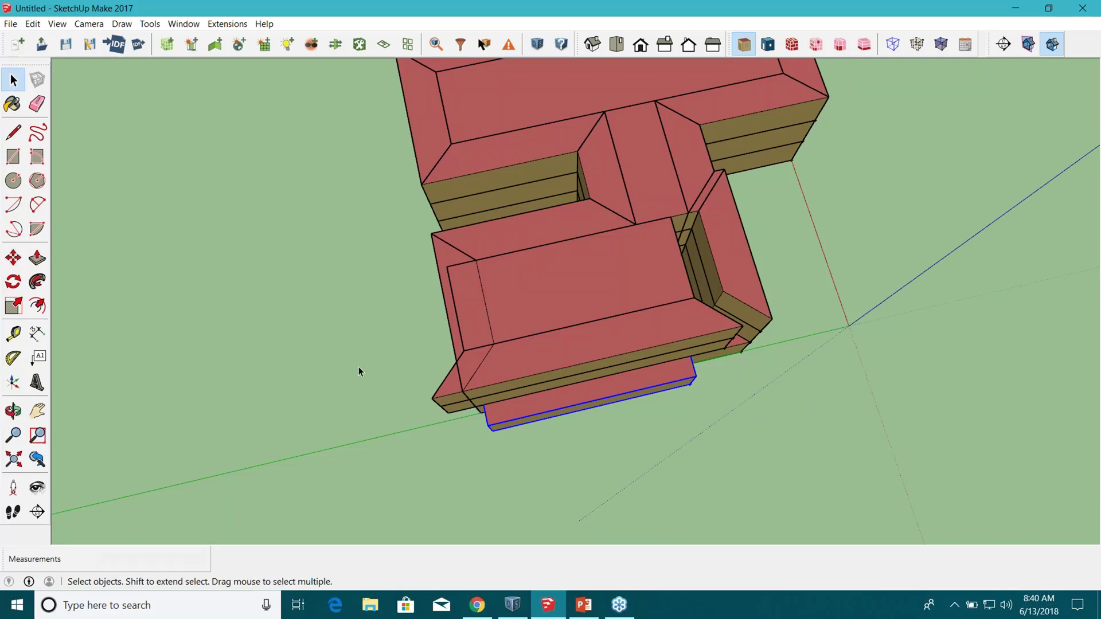
{"action": "scroll", "coordinate": [367, 375], "scroll_direction": "down", "scroll_amount": 3}
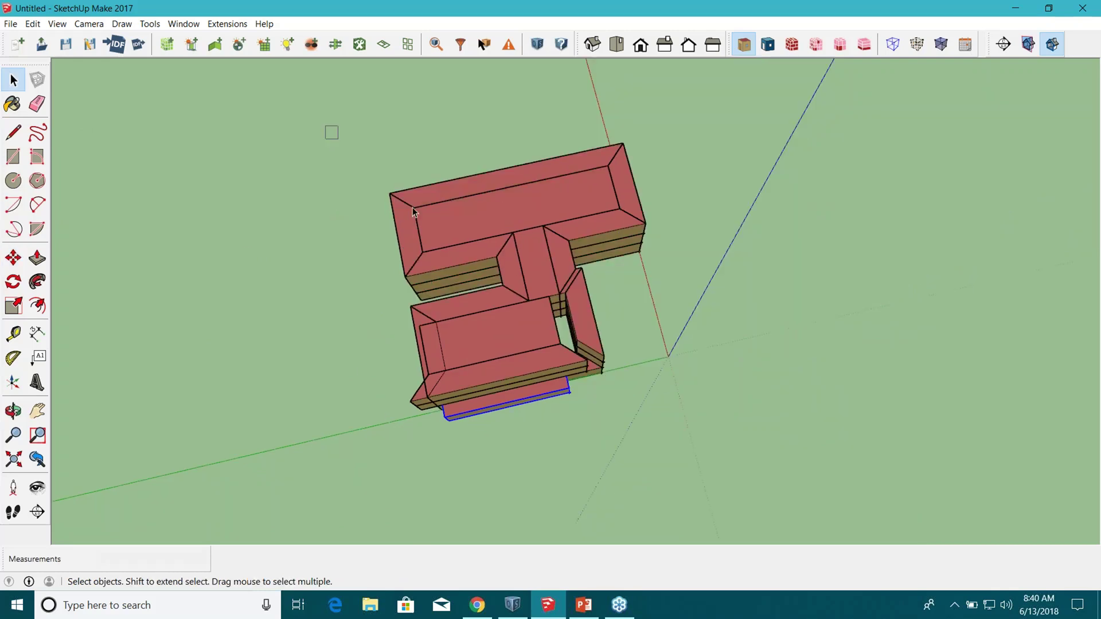
{"action": "left_click_drag", "start_coordinate": [411, 208], "coordinate": [717, 473]}
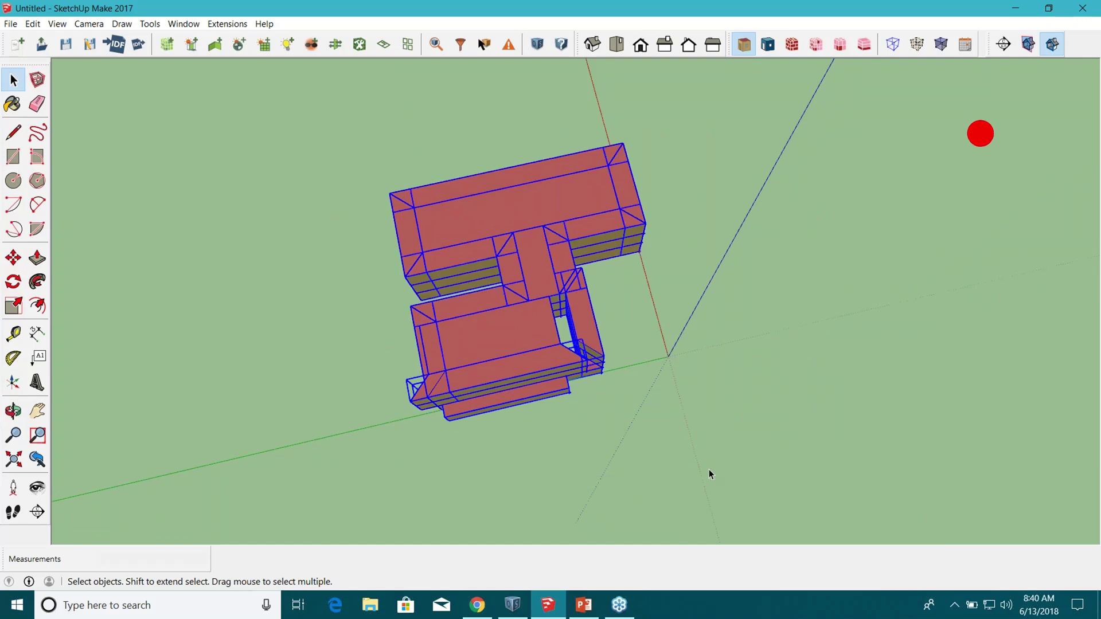
Step: Delete the building and regenerate it from Set H-Shape Floor Plan with 2 floors
{"action": "key", "text": "Delete"}
{"action": "left_click", "coordinate": [227, 23]}
{"action": "mouse_move", "coordinate": [270, 53]}
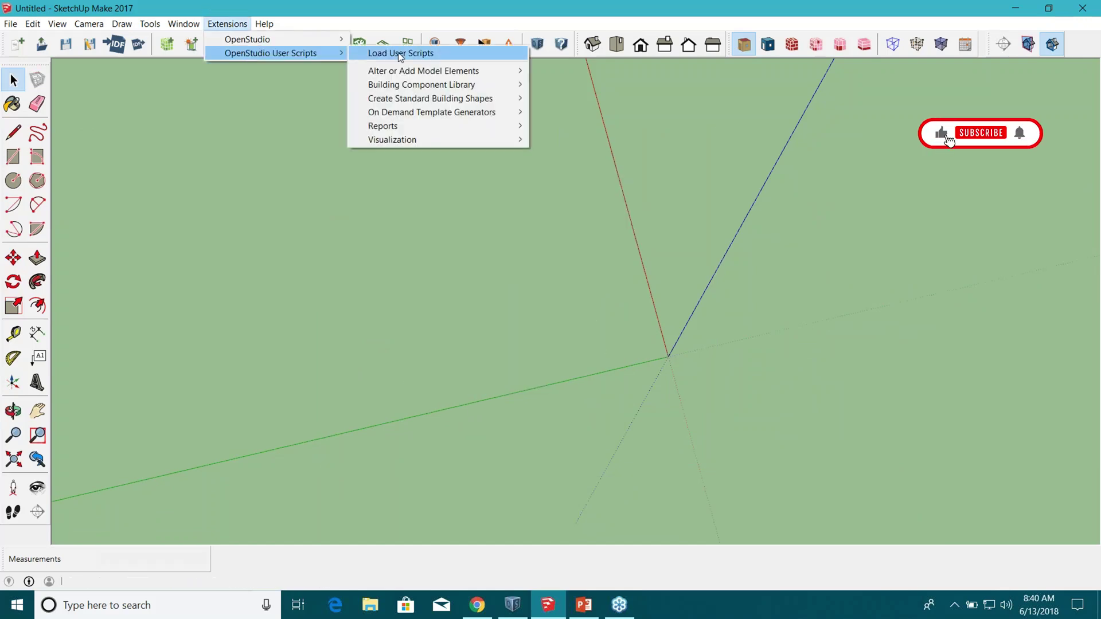
{"action": "mouse_move", "coordinate": [459, 100]}
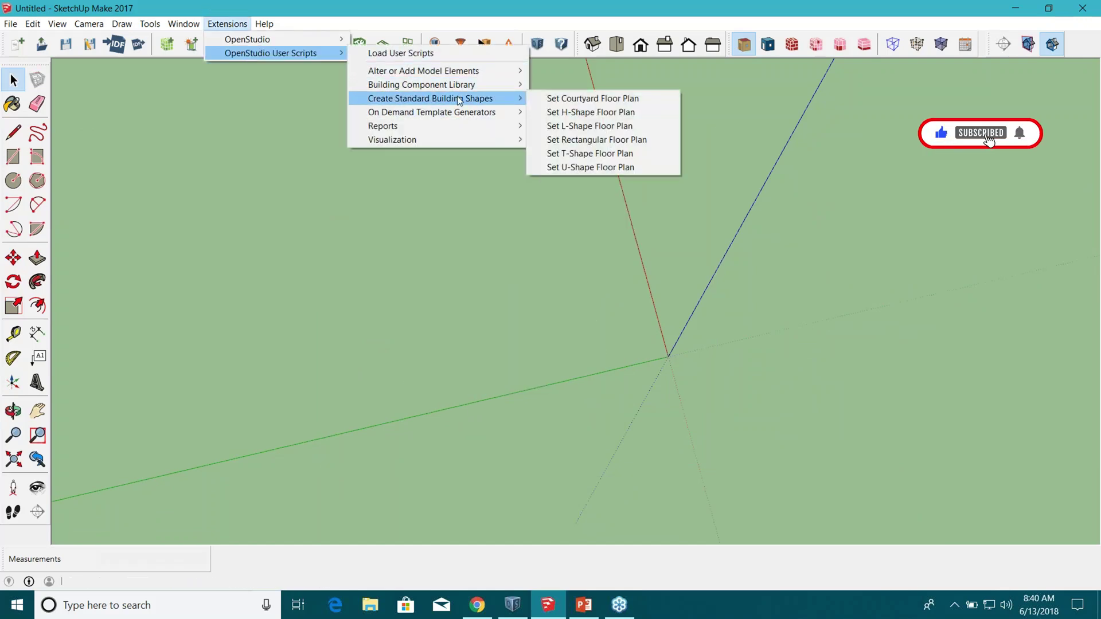
{"action": "left_click", "coordinate": [612, 114]}
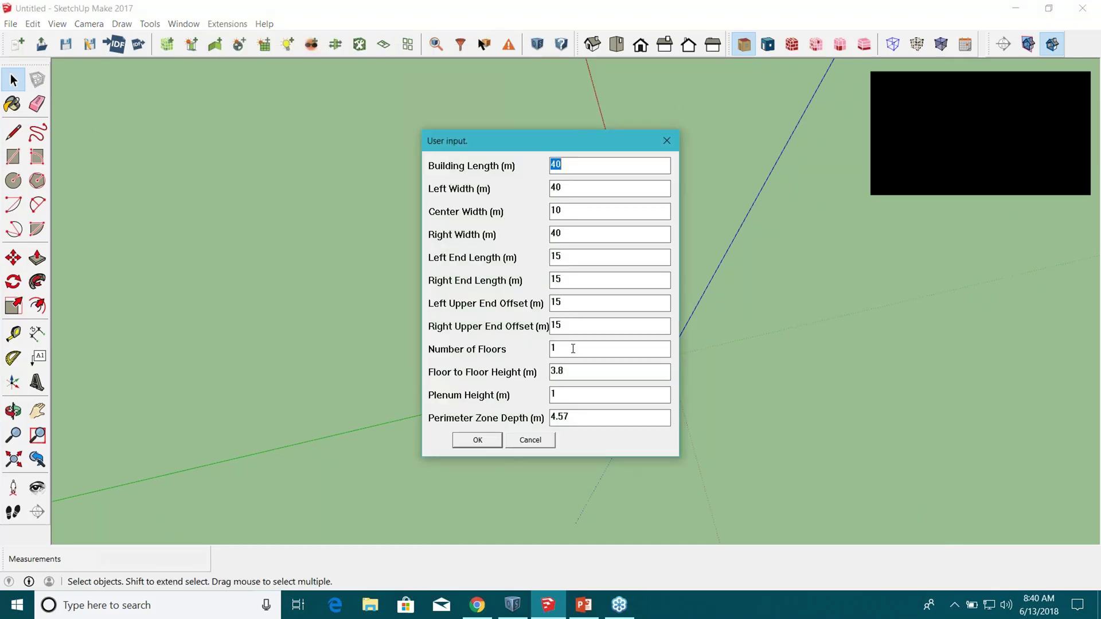
{"action": "double_click", "coordinate": [573, 349]}
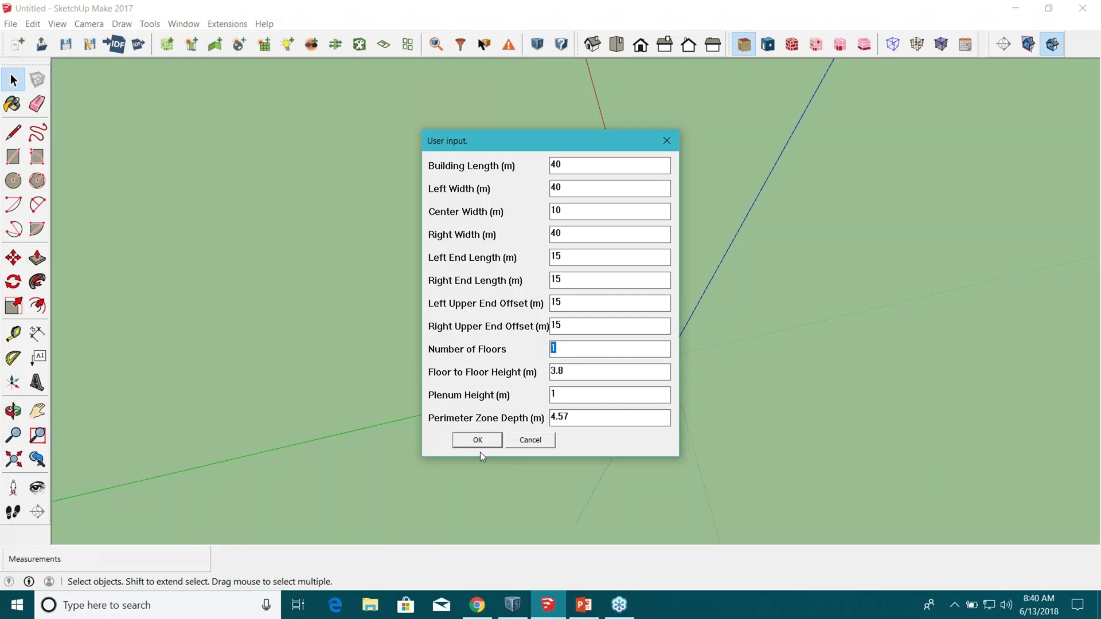
{"action": "type", "text": "2"}
{"action": "left_click", "coordinate": [477, 441]}
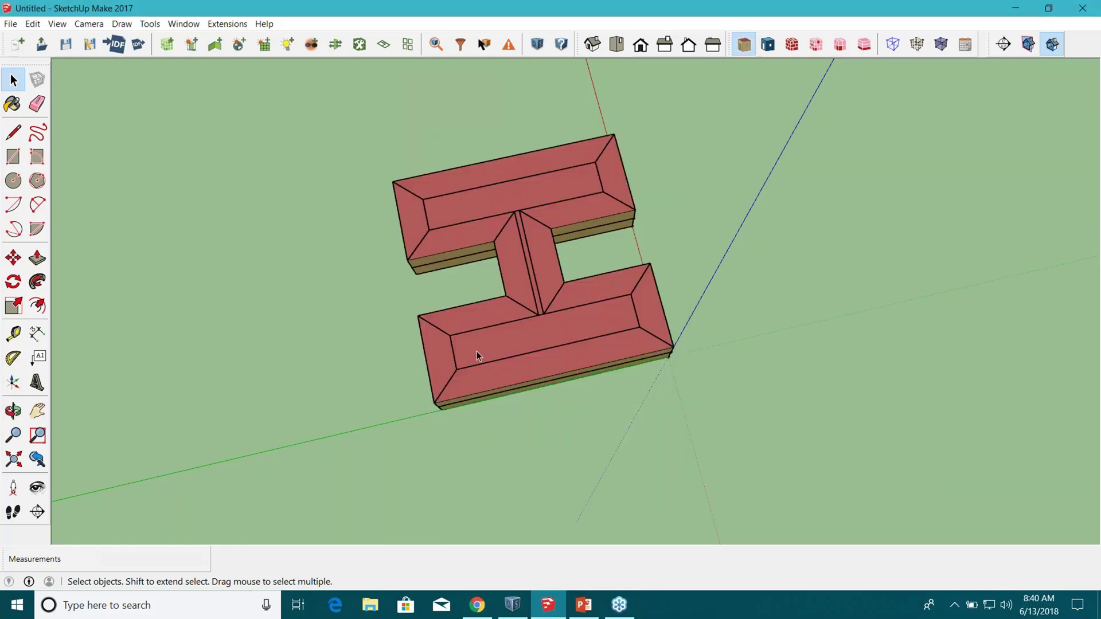
Step: Select the front block's roof, open its group for editing, then close it
{"action": "middle_click_drag", "start_coordinate": [497, 362], "coordinate": [462, 350]}
{"action": "scroll", "coordinate": [407, 370], "scroll_direction": "up", "scroll_amount": 3}
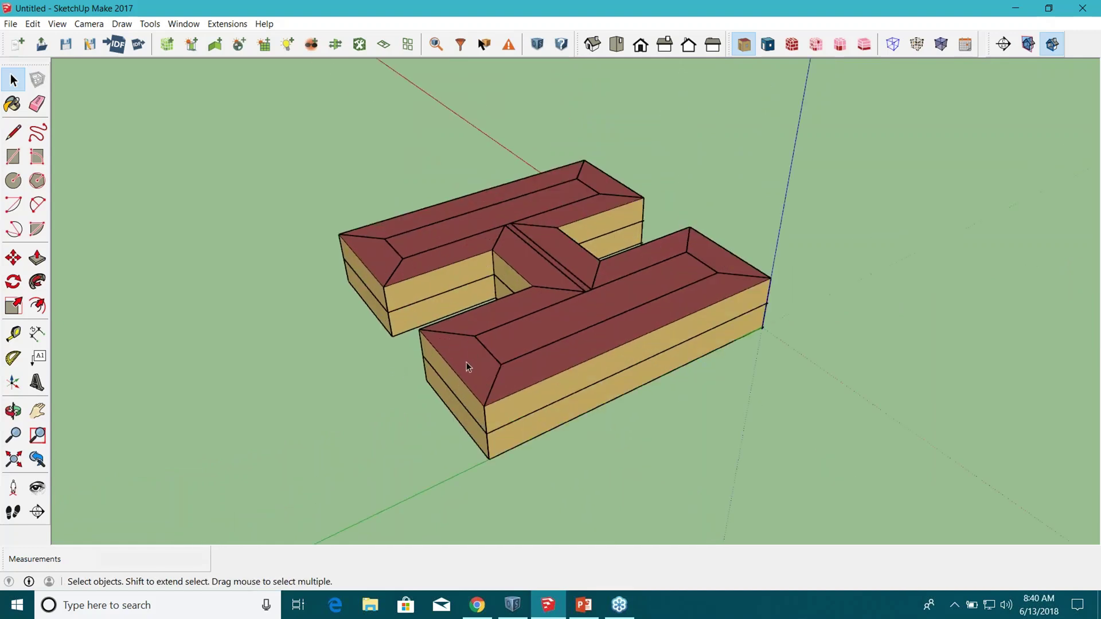
{"action": "left_click", "coordinate": [546, 384]}
{"action": "scroll", "coordinate": [574, 429], "scroll_direction": "up", "scroll_amount": 3}
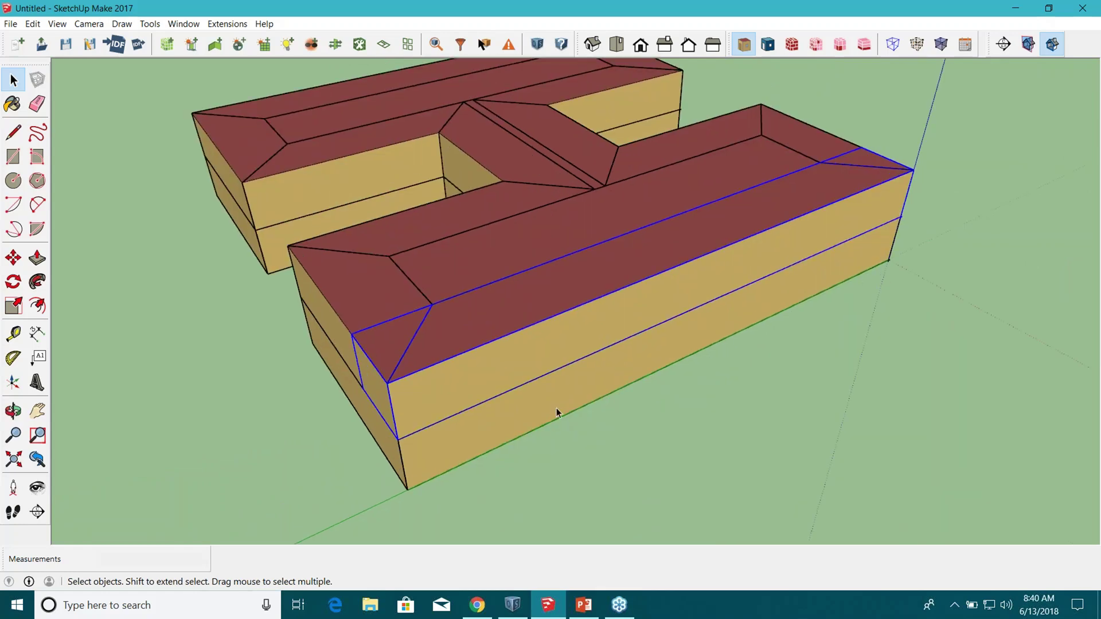
{"action": "scroll", "coordinate": [519, 347], "scroll_direction": "down", "scroll_amount": 1}
{"action": "double_click", "coordinate": [521, 341]}
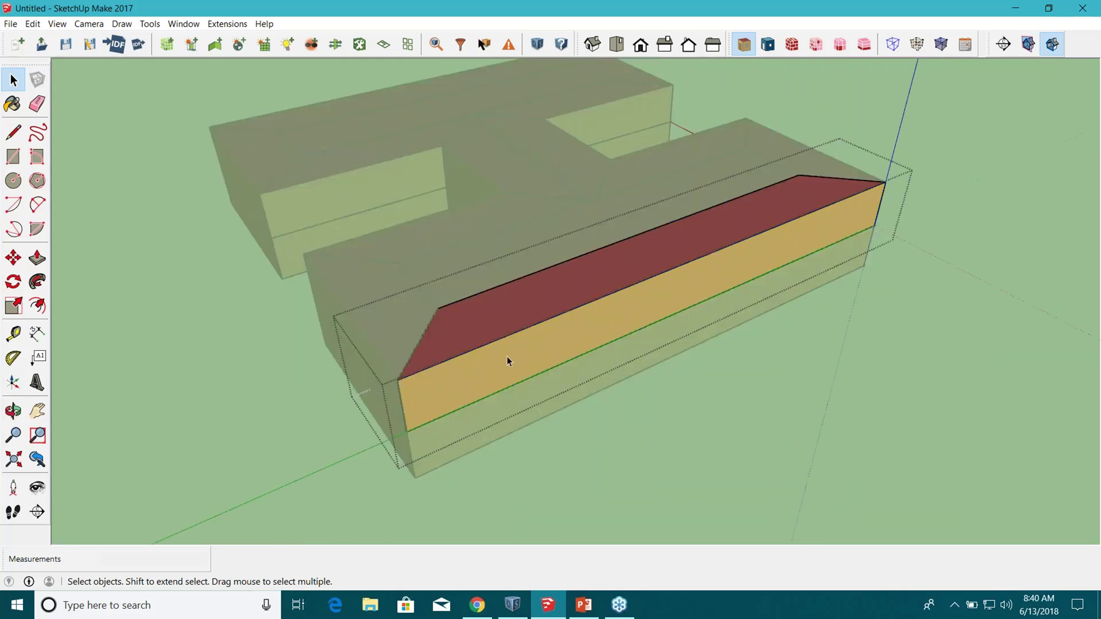
{"action": "middle_click_drag", "start_coordinate": [507, 356], "coordinate": [404, 322]}
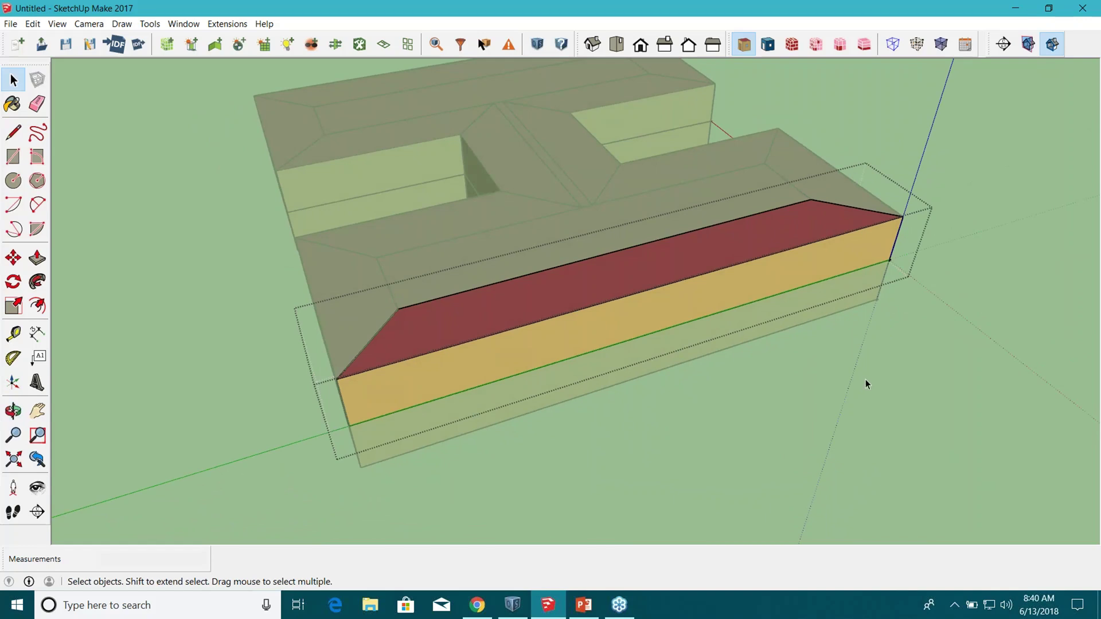
{"action": "left_click", "coordinate": [955, 346]}
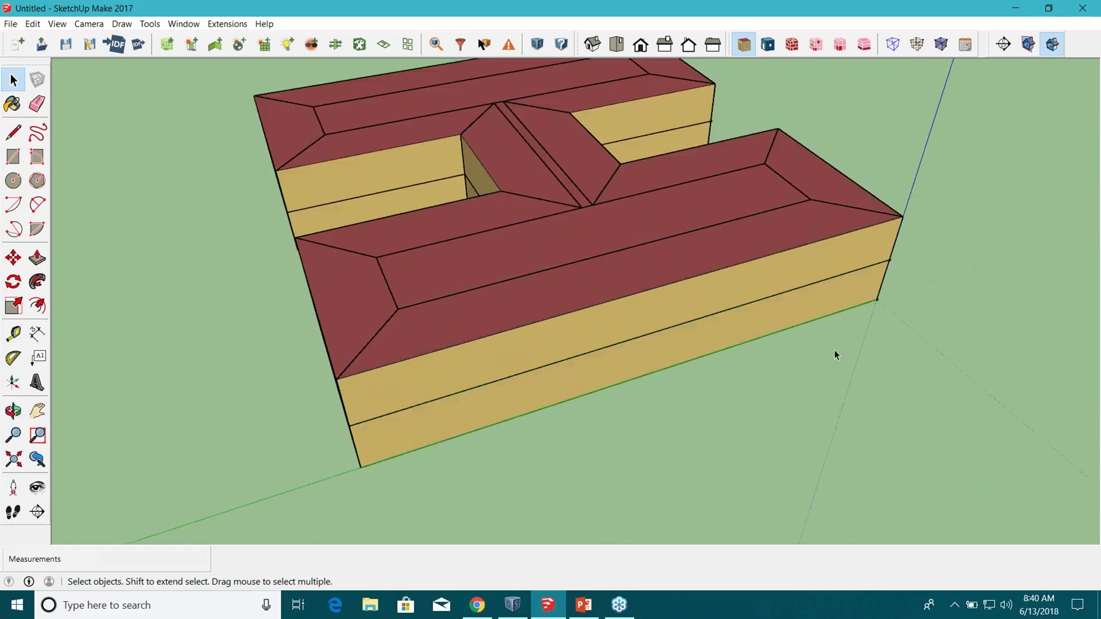
Step: Open the lower roof slab group and select its yellow side face
{"action": "middle_click_drag", "start_coordinate": [769, 376], "coordinate": [583, 413]}
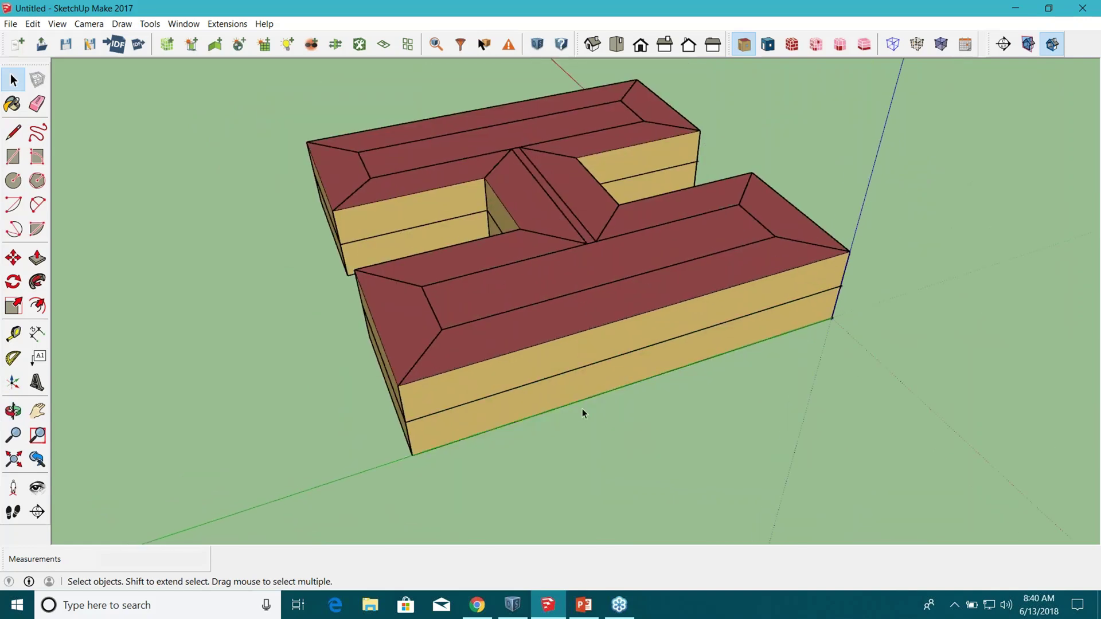
{"action": "left_click", "coordinate": [549, 353]}
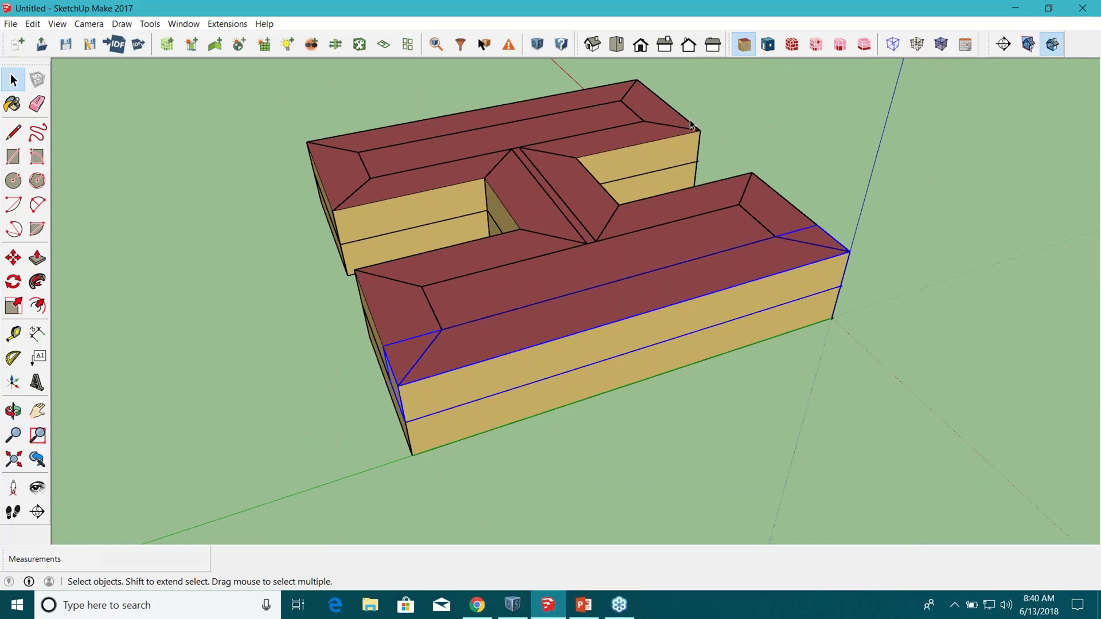
{"action": "left_click", "coordinate": [897, 209]}
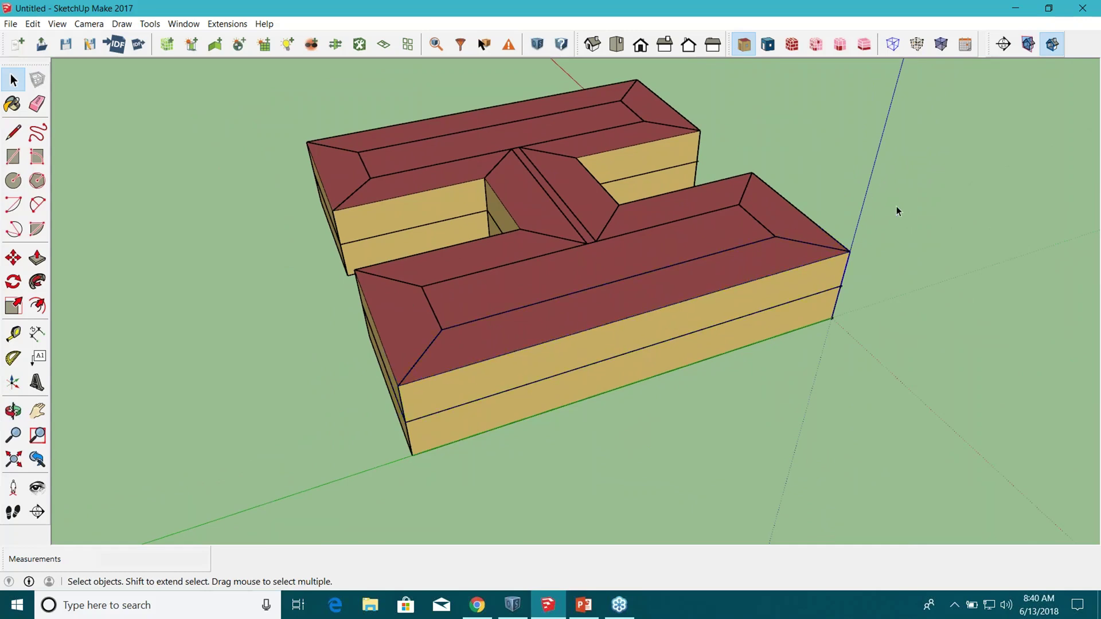
{"action": "double_click", "coordinate": [688, 308]}
{"action": "left_click", "coordinate": [472, 378]}
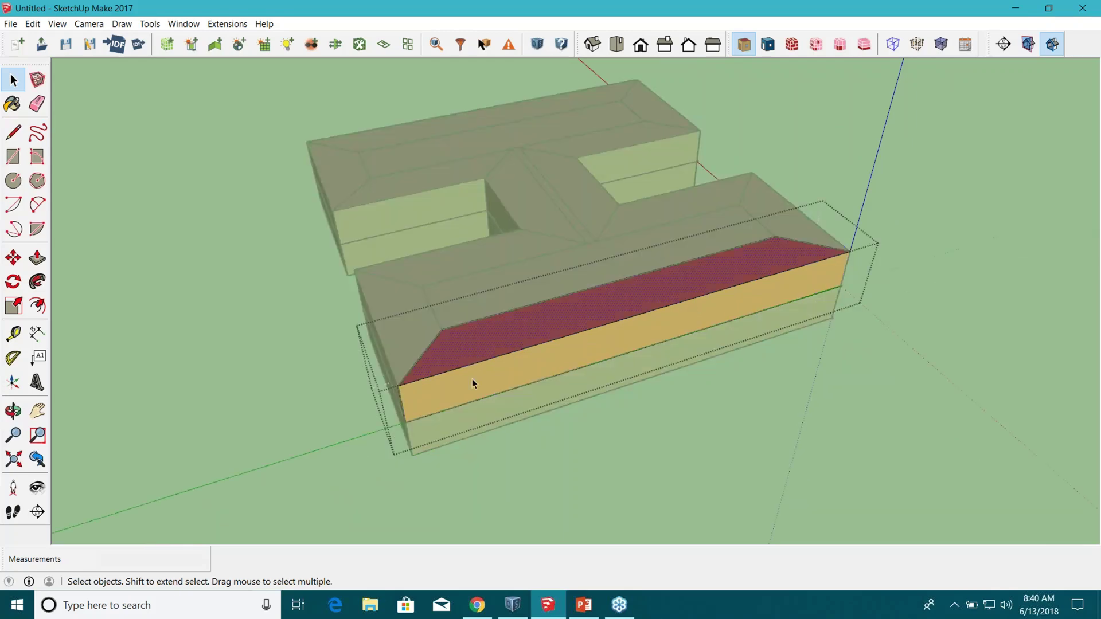
{"action": "scroll", "coordinate": [453, 417], "scroll_direction": "up", "scroll_amount": 4}
{"action": "middle_click_drag", "start_coordinate": [433, 408], "coordinate": [531, 280]}
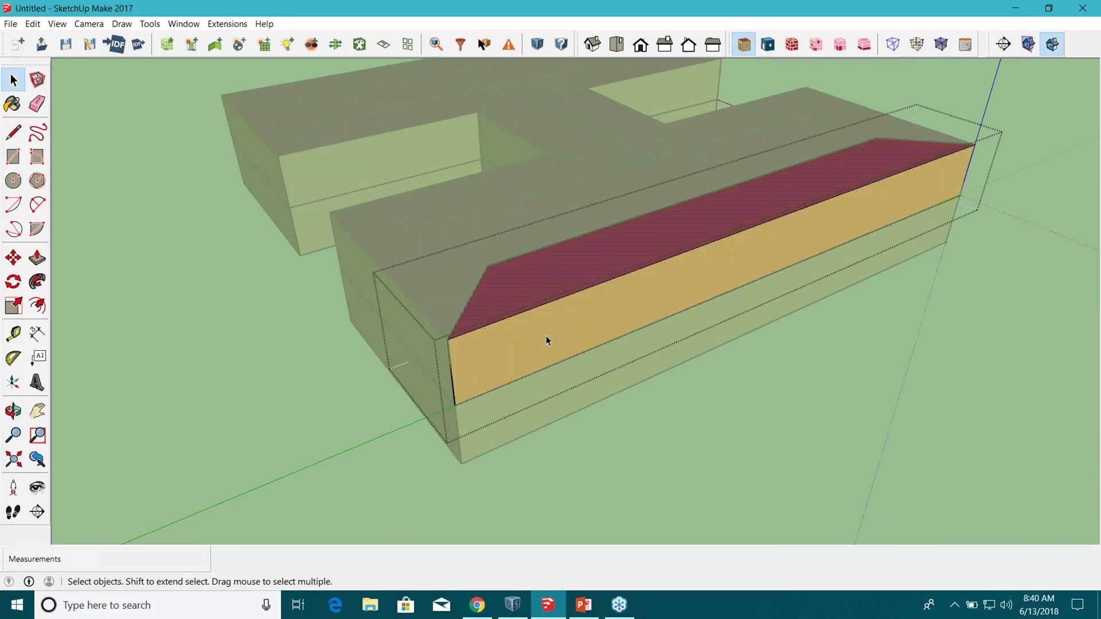
{"action": "scroll", "coordinate": [204, 391], "scroll_direction": "down", "scroll_amount": 2}
{"action": "middle_click_drag", "start_coordinate": [587, 342], "coordinate": [470, 364]}
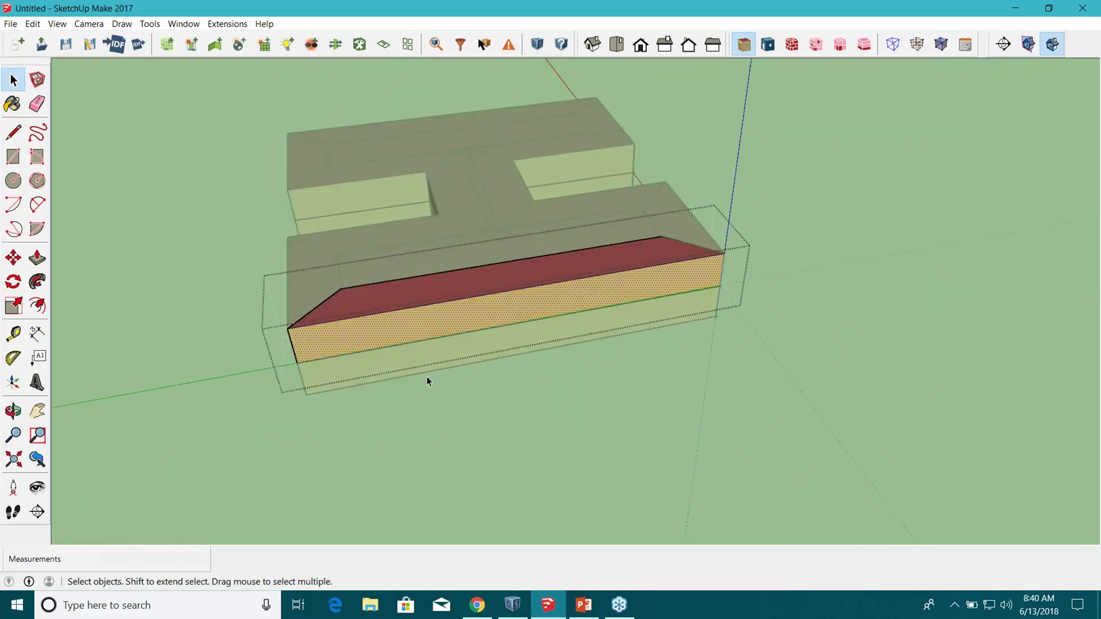
{"action": "left_click", "coordinate": [226, 264]}
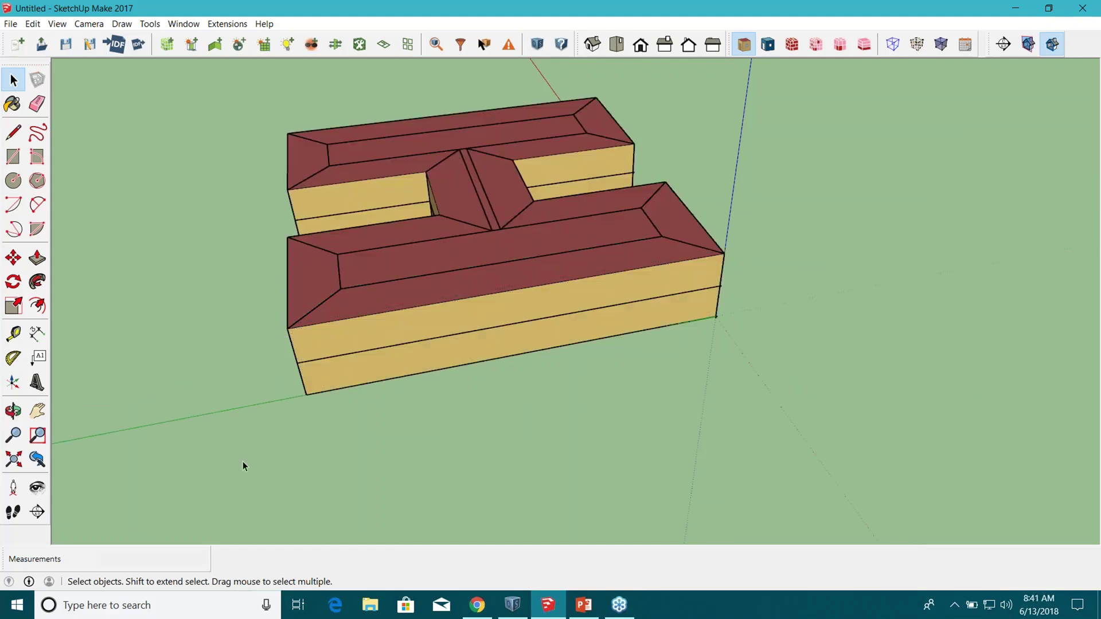
{"action": "middle_click_drag", "start_coordinate": [243, 461], "coordinate": [659, 380]}
{"action": "double_click", "coordinate": [618, 313]}
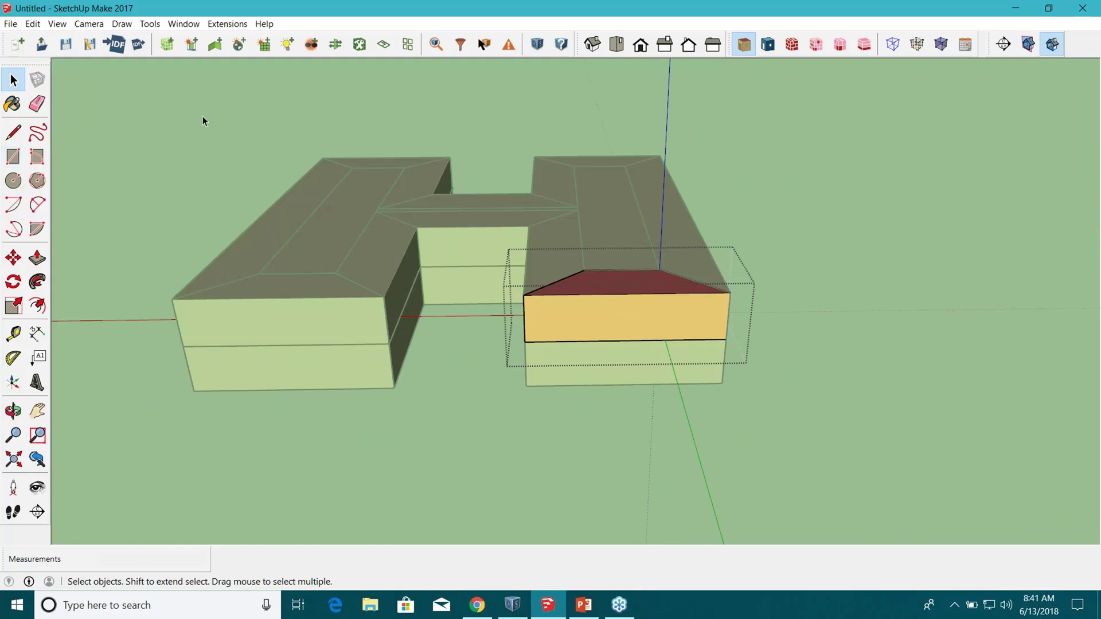
{"action": "left_click", "coordinate": [499, 215]}
{"action": "middle_click_drag", "start_coordinate": [689, 221], "coordinate": [270, 404]}
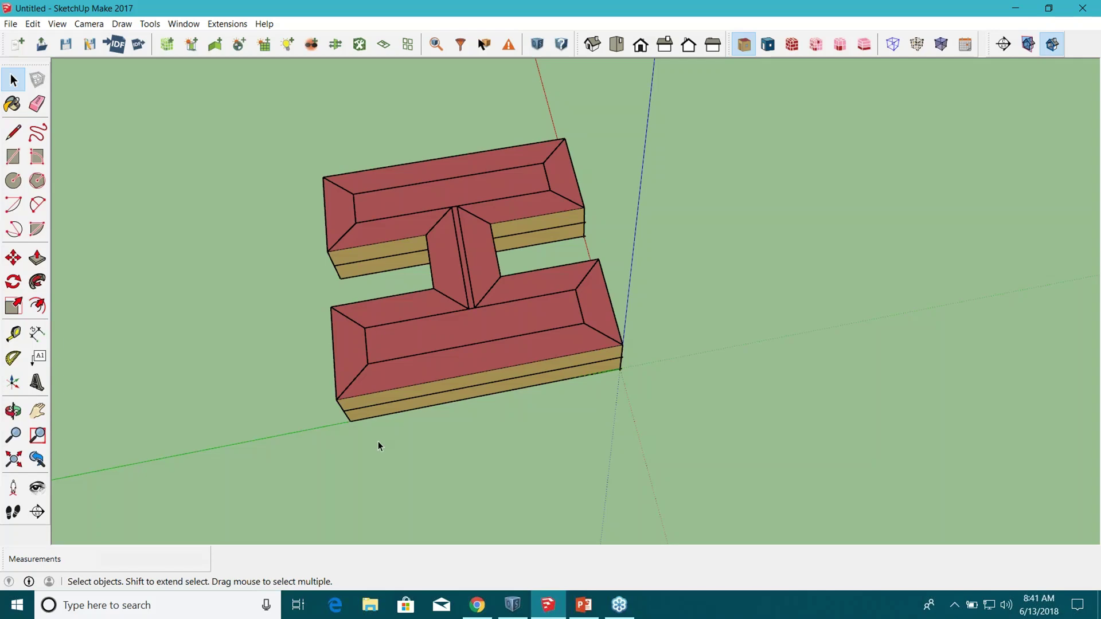
Step: Orbit side-on to the front wing, open its upper-storey group and zoom in
{"action": "scroll", "coordinate": [411, 408], "scroll_direction": "up", "scroll_amount": 3}
{"action": "scroll", "coordinate": [445, 359], "scroll_direction": "down", "scroll_amount": 3}
{"action": "middle_click_drag", "start_coordinate": [459, 337], "coordinate": [436, 264]}
{"action": "scroll", "coordinate": [436, 264], "scroll_direction": "up", "scroll_amount": 3}
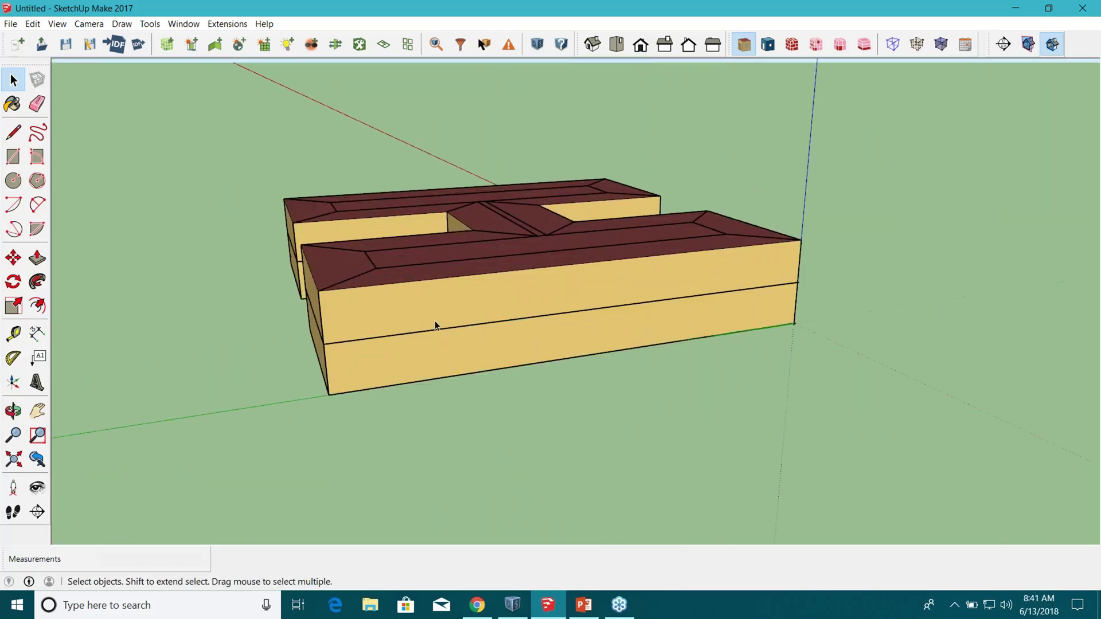
{"action": "middle_click_drag", "start_coordinate": [442, 318], "coordinate": [378, 329]}
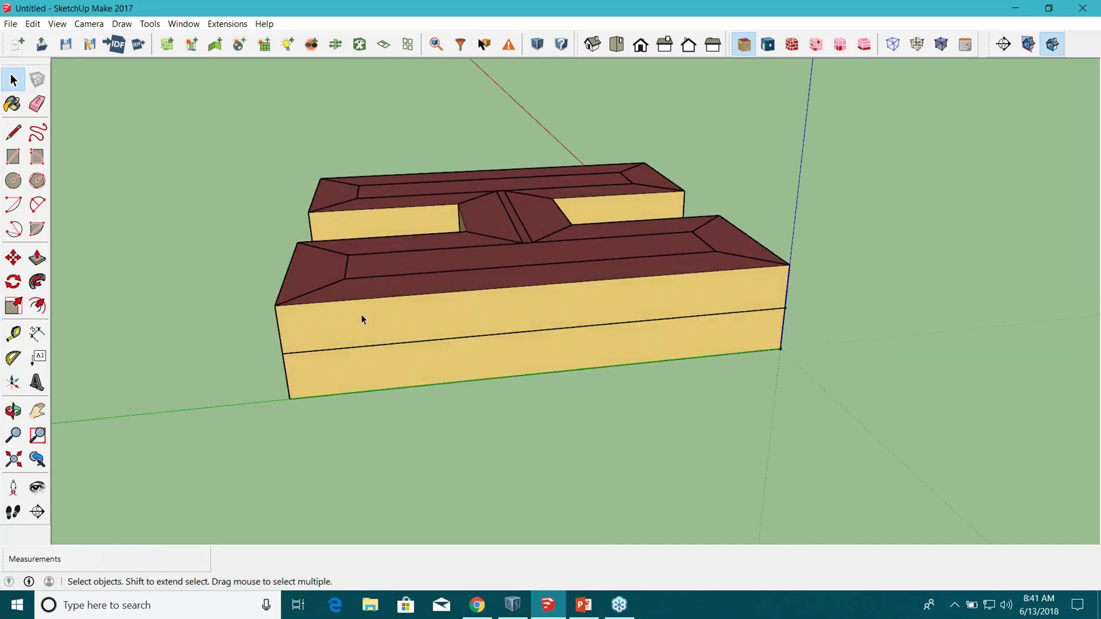
{"action": "double_click", "coordinate": [356, 306]}
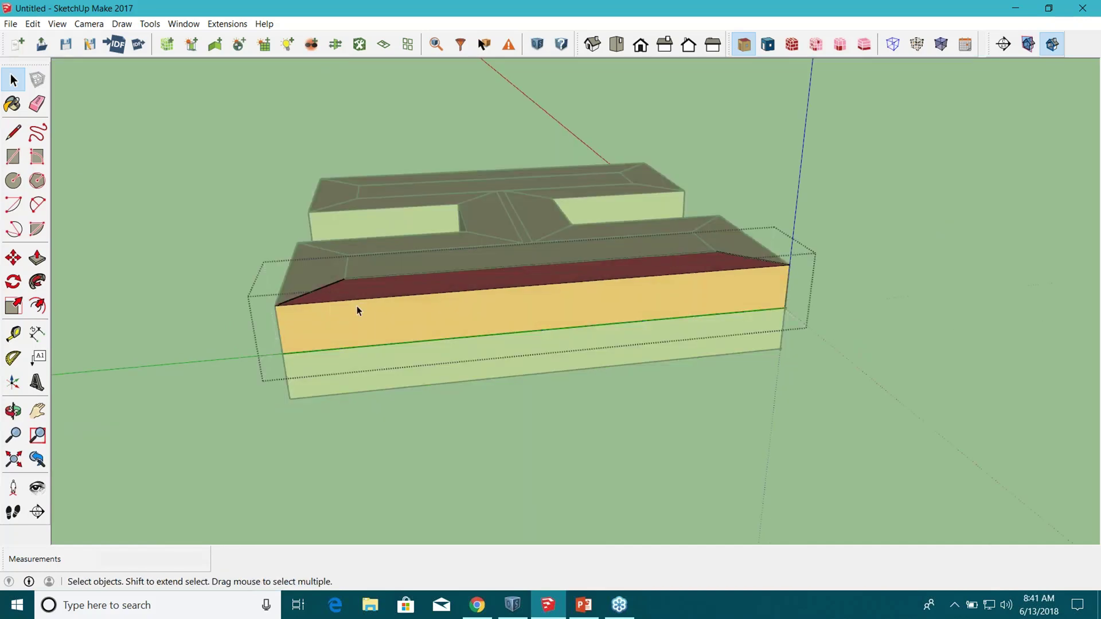
{"action": "left_click", "coordinate": [14, 157]}
{"action": "scroll", "coordinate": [310, 324], "scroll_direction": "up", "scroll_amount": 3}
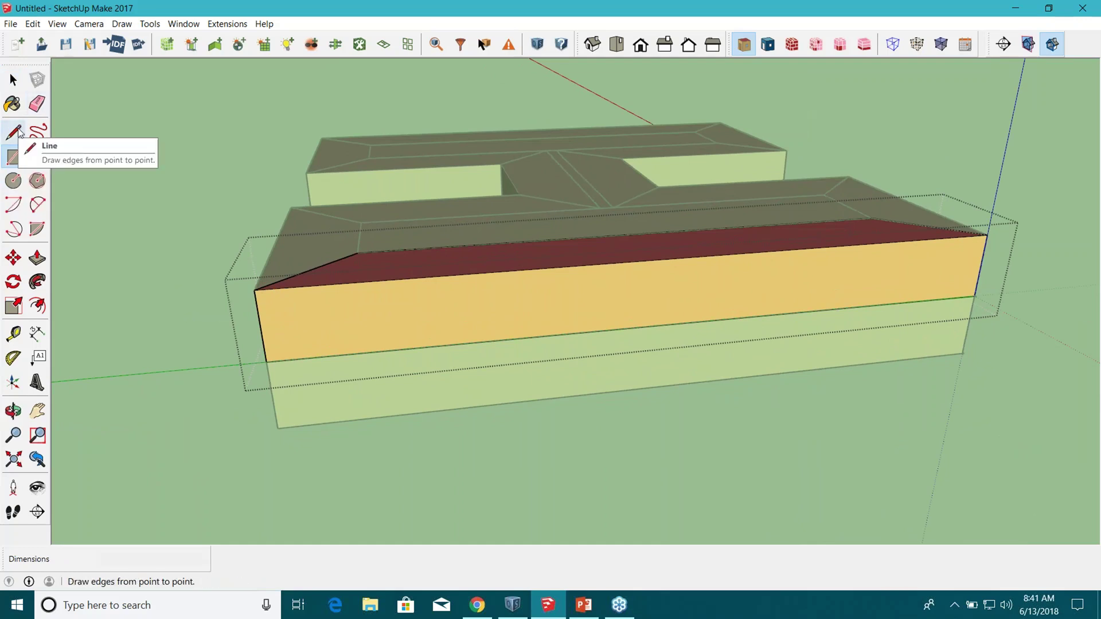
Step: Draw the first rectangular window near the left end of the upper-storey front wall
{"action": "scroll", "coordinate": [289, 295], "scroll_direction": "up", "scroll_amount": 5}
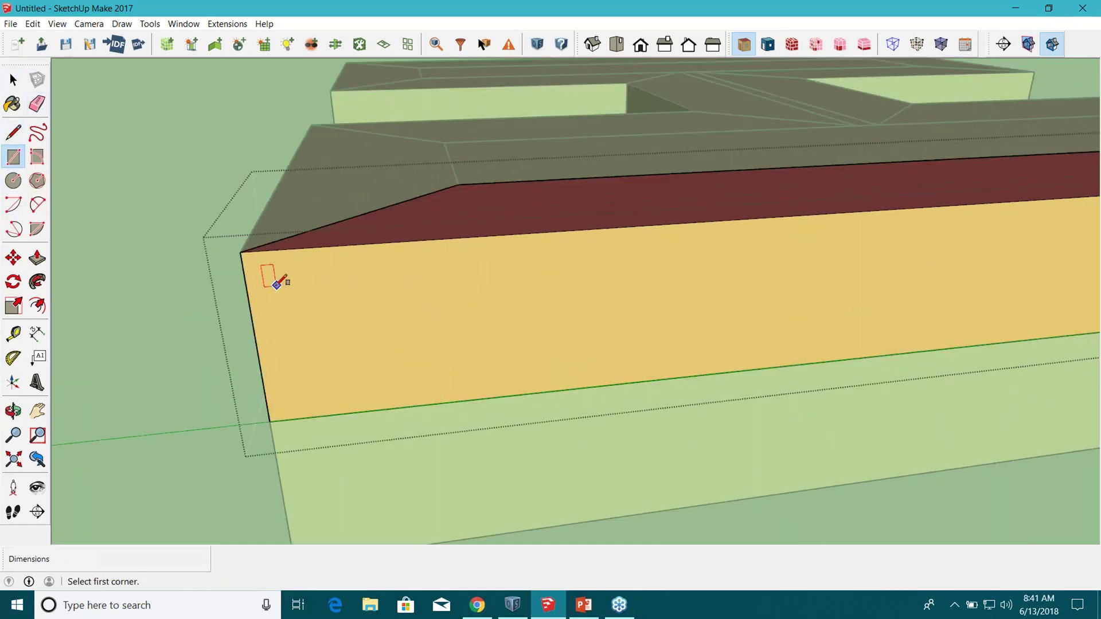
{"action": "left_click", "coordinate": [272, 278]}
{"action": "left_click", "coordinate": [519, 373]}
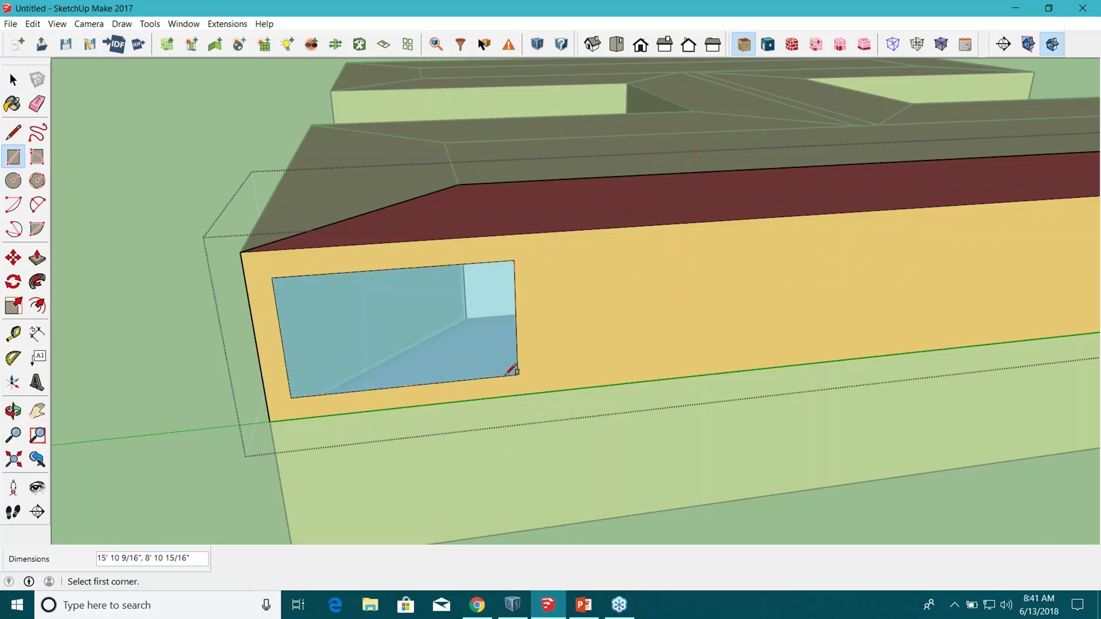
{"action": "scroll", "coordinate": [135, 220], "scroll_direction": "down", "scroll_amount": 2}
{"action": "scroll", "coordinate": [134, 220], "scroll_direction": "down", "scroll_amount": 1}
Step: Outline a second window beside the first with four lines, then return to Select
{"action": "left_click", "coordinate": [13, 132]}
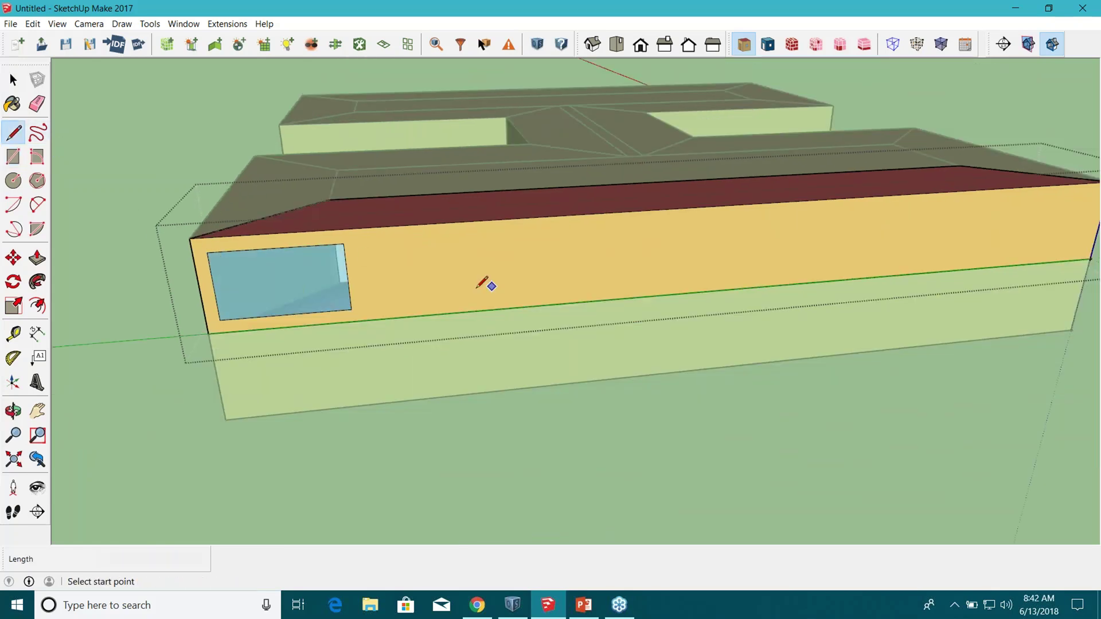
{"action": "scroll", "coordinate": [379, 271], "scroll_direction": "up", "scroll_amount": 2}
{"action": "left_click", "coordinate": [347, 226]}
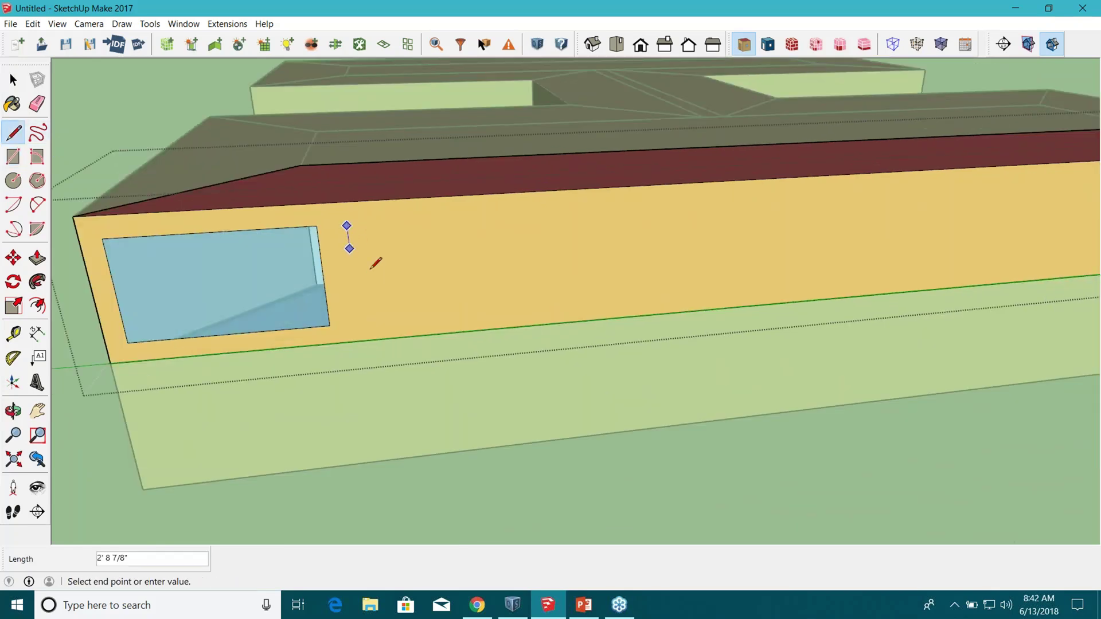
{"action": "left_click", "coordinate": [358, 325]}
{"action": "left_click", "coordinate": [516, 313]}
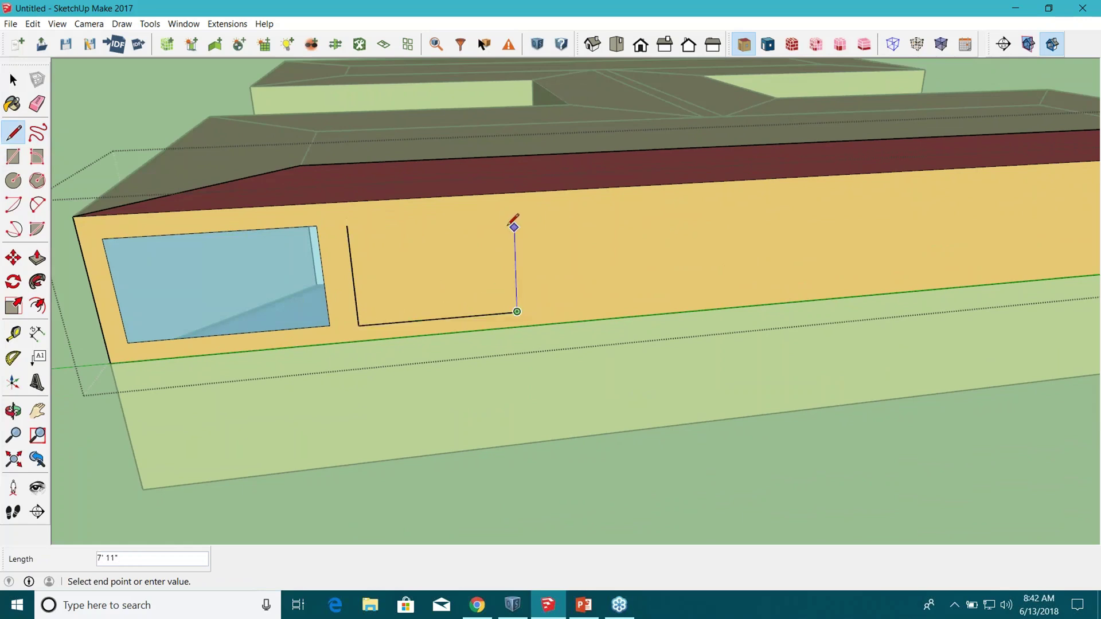
{"action": "left_click", "coordinate": [514, 217]}
{"action": "left_click", "coordinate": [348, 226]}
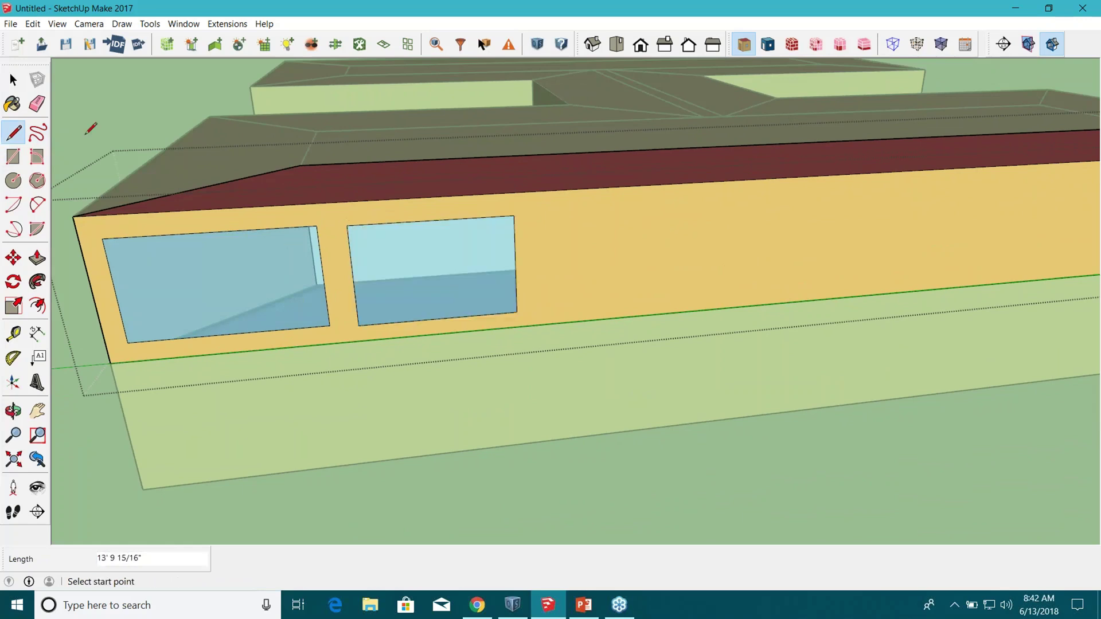
{"action": "left_click", "coordinate": [13, 79]}
{"action": "scroll", "coordinate": [433, 374], "scroll_direction": "down", "scroll_amount": 3}
{"action": "middle_click_drag", "start_coordinate": [433, 374], "coordinate": [367, 379]}
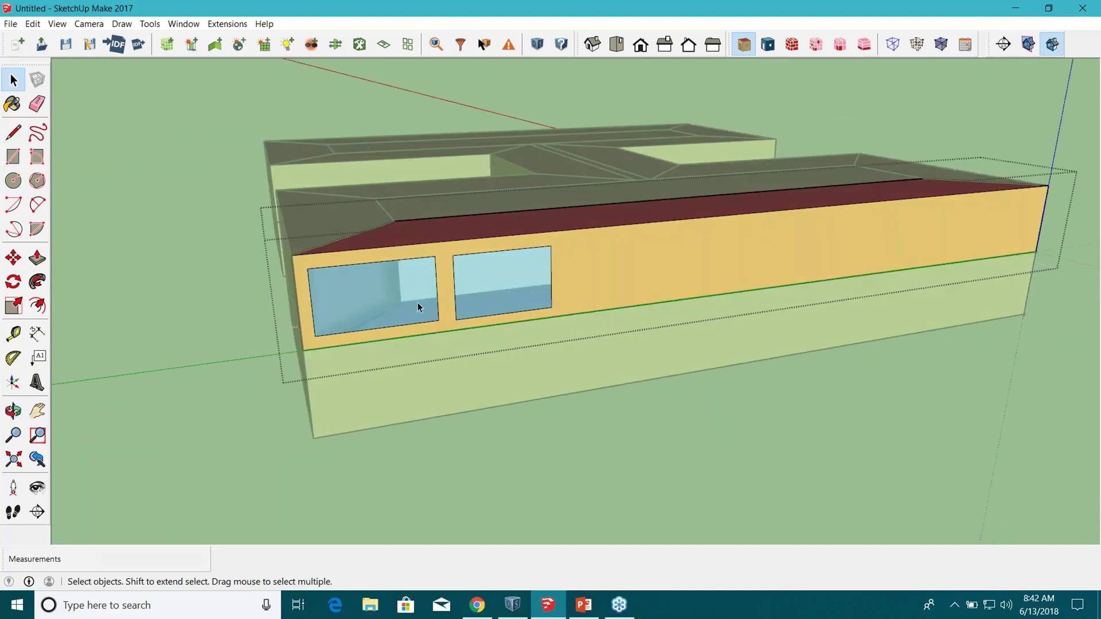
Step: Exit the front wing's space group and orbit to a low, close view of the windows
{"action": "middle_click_drag", "start_coordinate": [406, 311], "coordinate": [541, 364]}
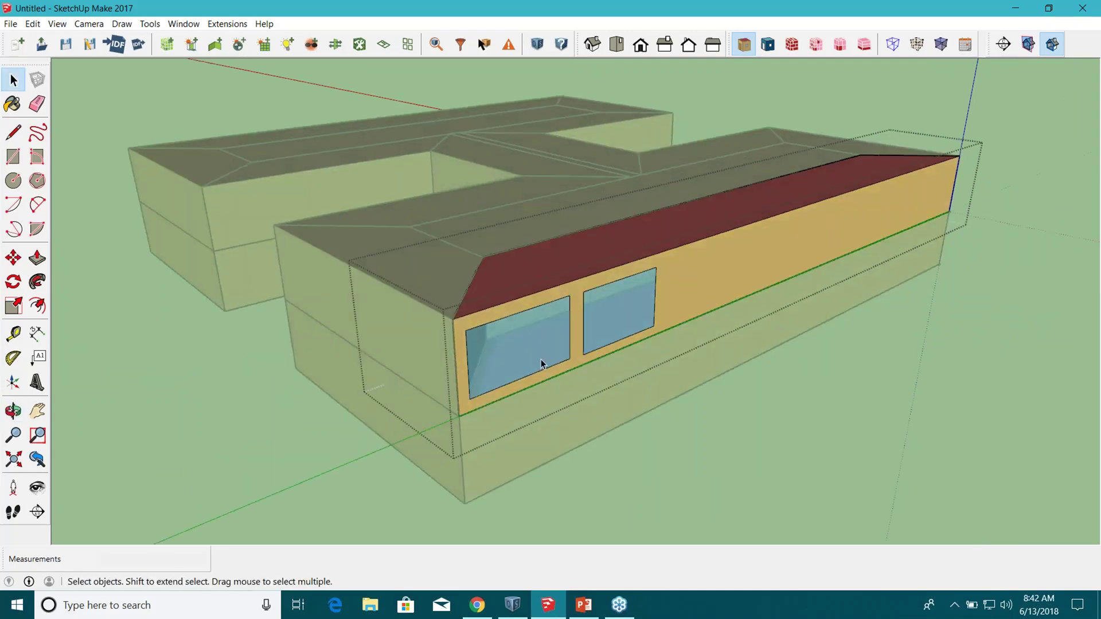
{"action": "left_click", "coordinate": [812, 103]}
{"action": "middle_click_drag", "start_coordinate": [821, 379], "coordinate": [618, 413]}
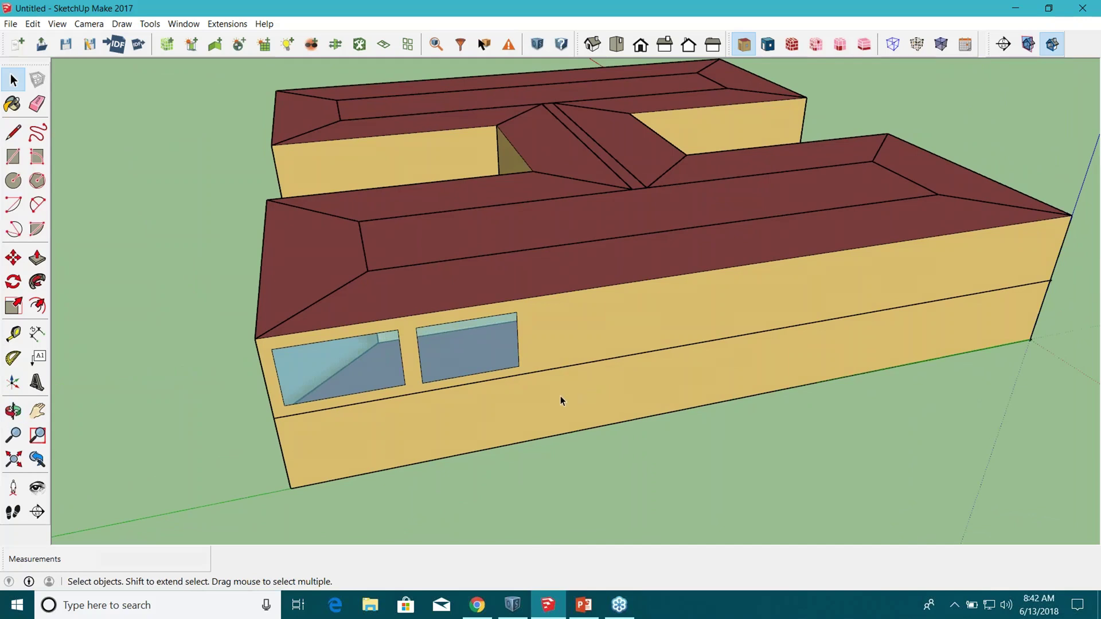
{"action": "scroll", "coordinate": [560, 399], "scroll_direction": "down", "scroll_amount": 4}
{"action": "scroll", "coordinate": [585, 386], "scroll_direction": "up", "scroll_amount": 5}
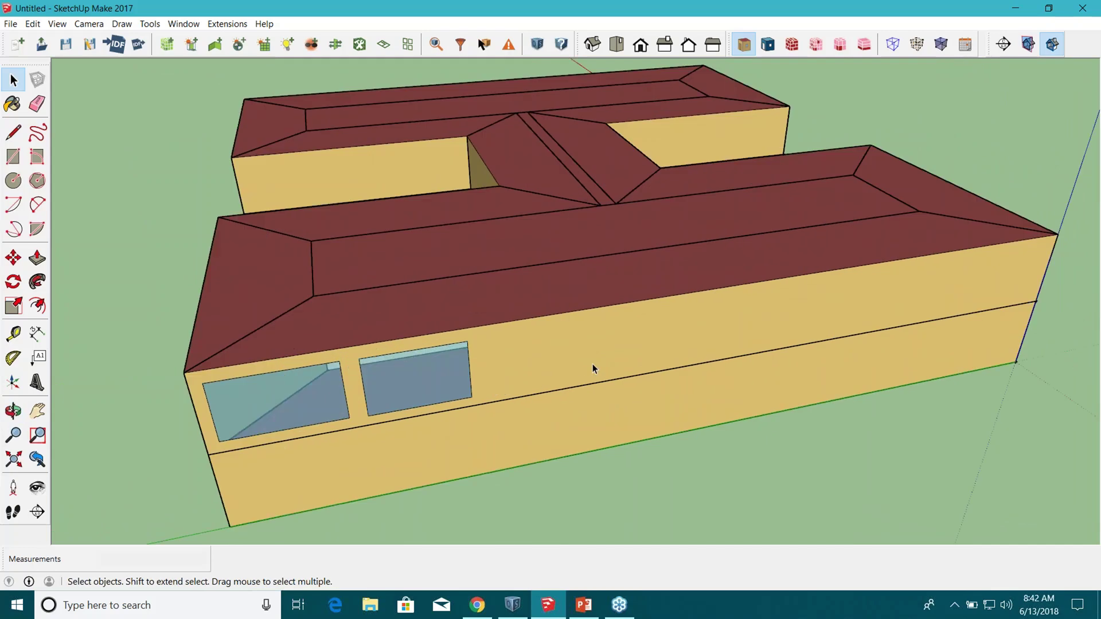
Step: Orbit and zoom around the building to inspect the roofs, underside and front windows
{"action": "middle_click_drag", "start_coordinate": [579, 370], "coordinate": [522, 346]}
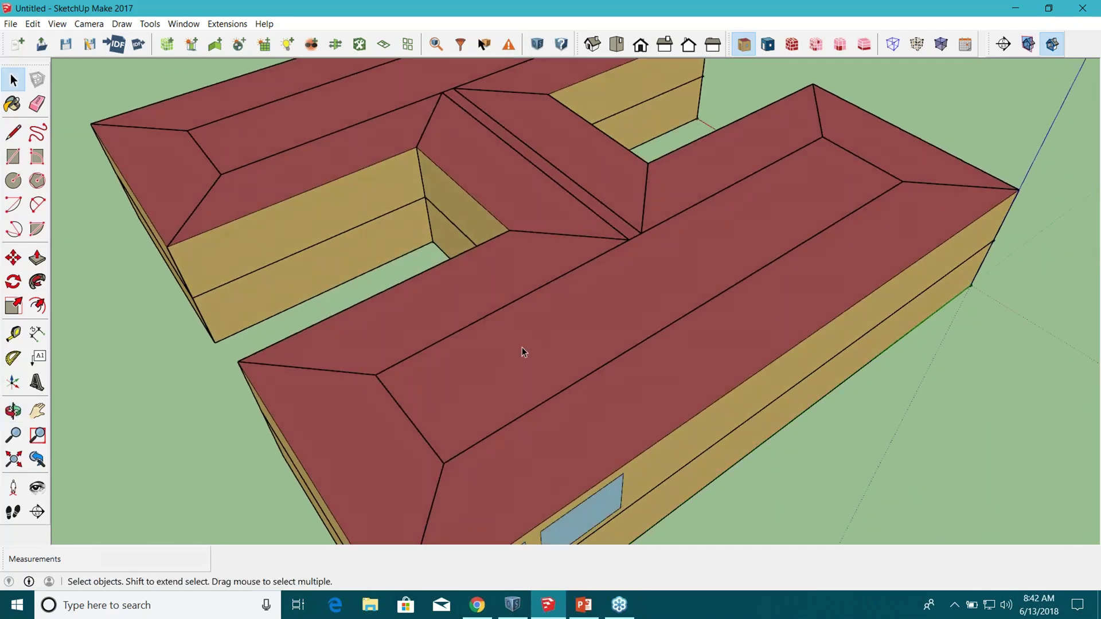
{"action": "scroll", "coordinate": [520, 346], "scroll_direction": "down", "scroll_amount": 3}
{"action": "middle_click_drag", "start_coordinate": [584, 416], "coordinate": [523, 310]}
{"action": "scroll", "coordinate": [436, 340], "scroll_direction": "up", "scroll_amount": 6}
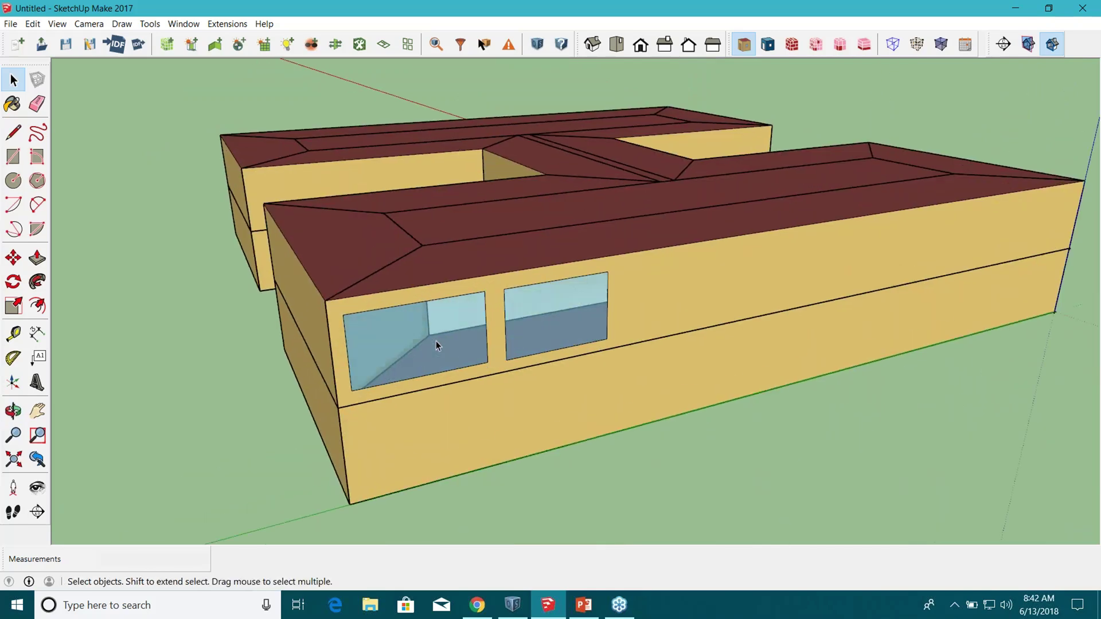
{"action": "scroll", "coordinate": [370, 356], "scroll_direction": "down", "scroll_amount": 5}
{"action": "scroll", "coordinate": [369, 362], "scroll_direction": "up", "scroll_amount": 5}
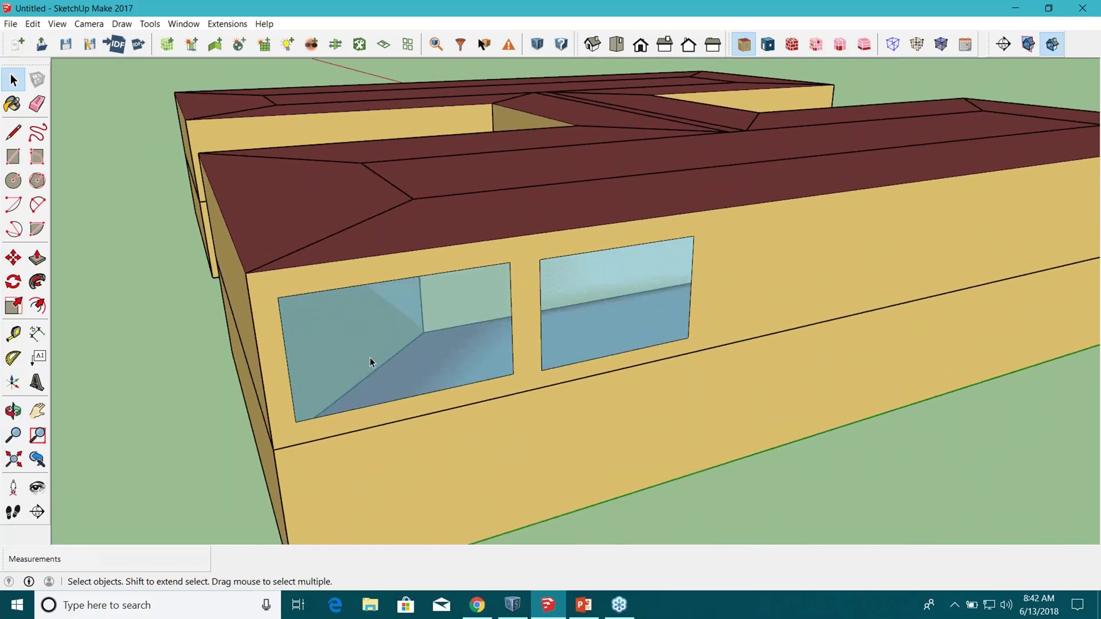
{"action": "scroll", "coordinate": [370, 359], "scroll_direction": "down", "scroll_amount": 2}
{"action": "scroll", "coordinate": [370, 359], "scroll_direction": "down", "scroll_amount": 3}
{"action": "middle_click_drag", "start_coordinate": [370, 359], "coordinate": [373, 240]}
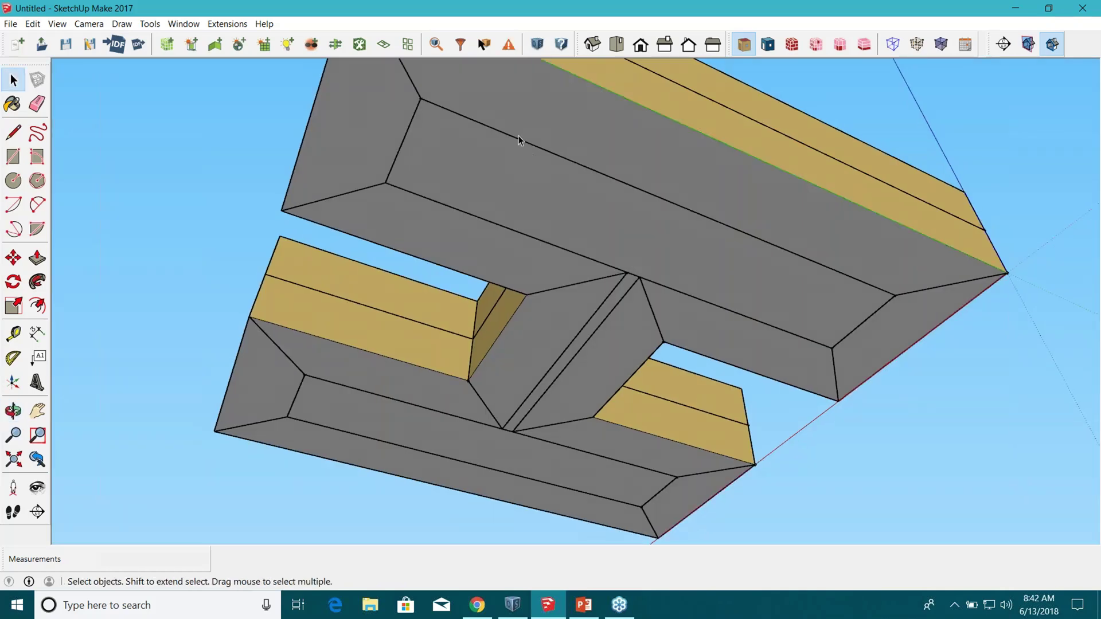
{"action": "middle_click_drag", "start_coordinate": [510, 127], "coordinate": [456, 232]}
{"action": "scroll", "coordinate": [559, 395], "scroll_direction": "down", "scroll_amount": 3}
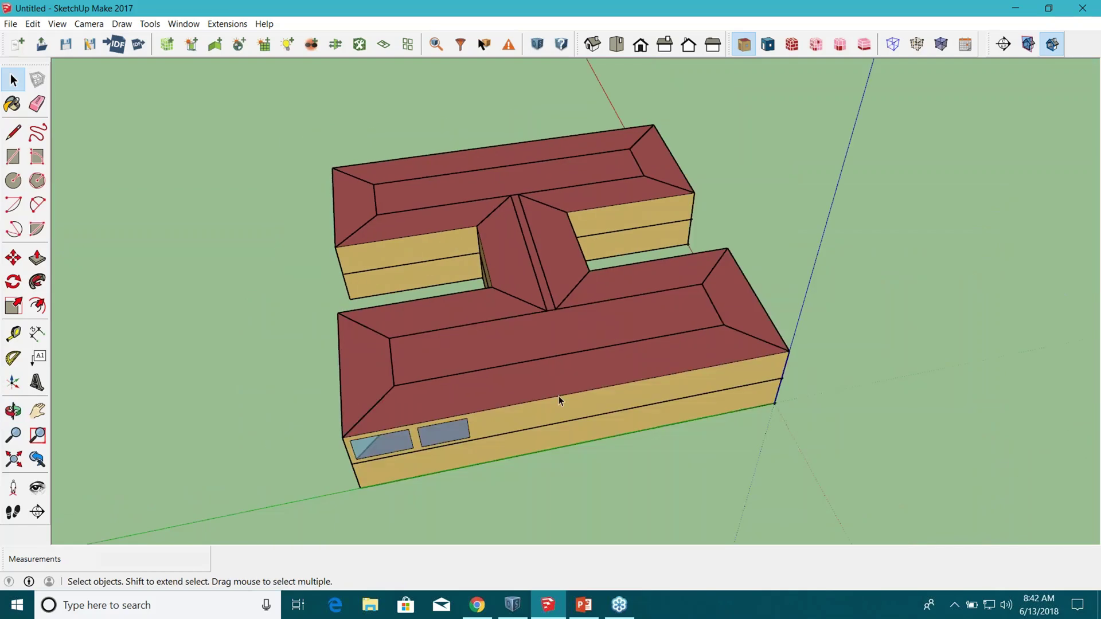
{"action": "scroll", "coordinate": [567, 410], "scroll_direction": "up", "scroll_amount": 3}
{"action": "scroll", "coordinate": [280, 482], "scroll_direction": "down", "scroll_amount": 2}
Step: Draw a rectangular door up from the base of the ground-floor wall's left end, below the windows
{"action": "scroll", "coordinate": [410, 381], "scroll_direction": "up", "scroll_amount": 5}
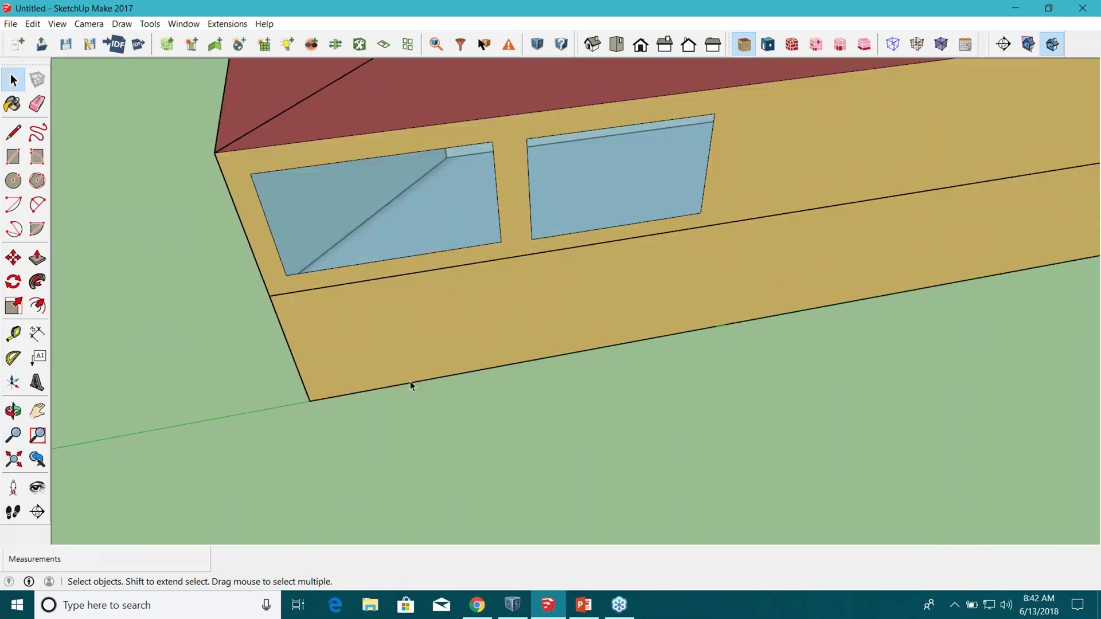
{"action": "middle_click_drag", "start_coordinate": [411, 381], "coordinate": [390, 275]}
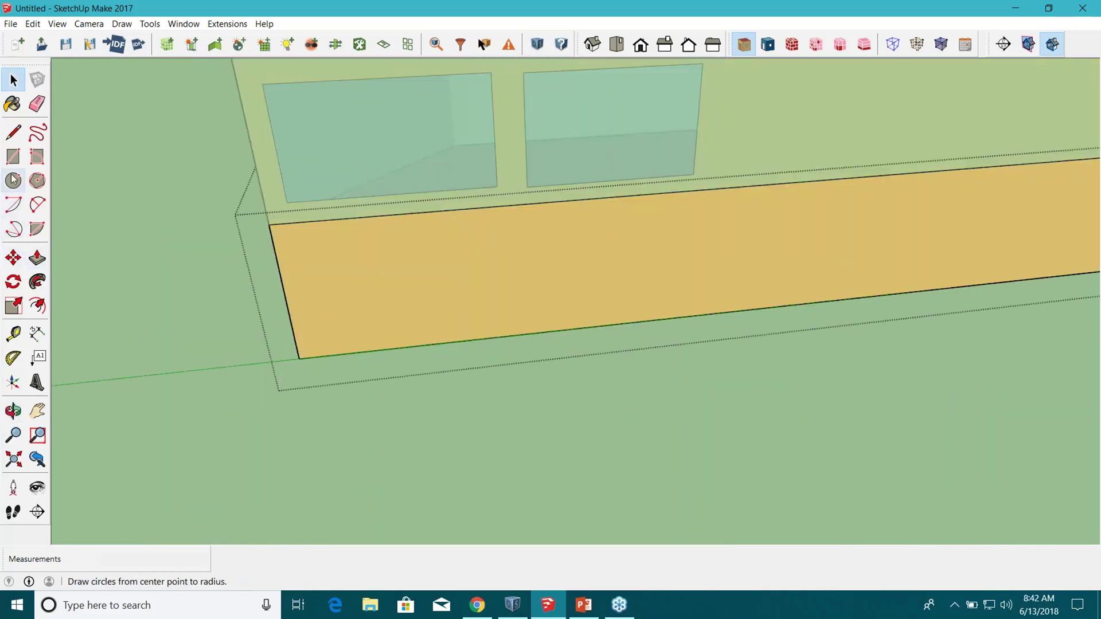
{"action": "left_click", "coordinate": [12, 156]}
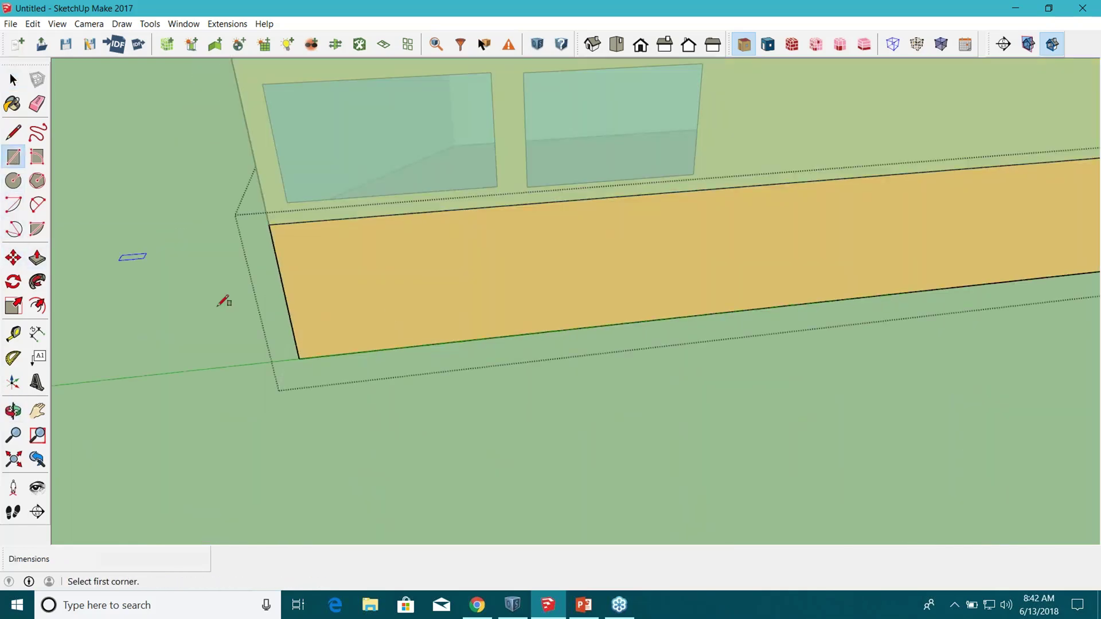
{"action": "left_click", "coordinate": [328, 354]}
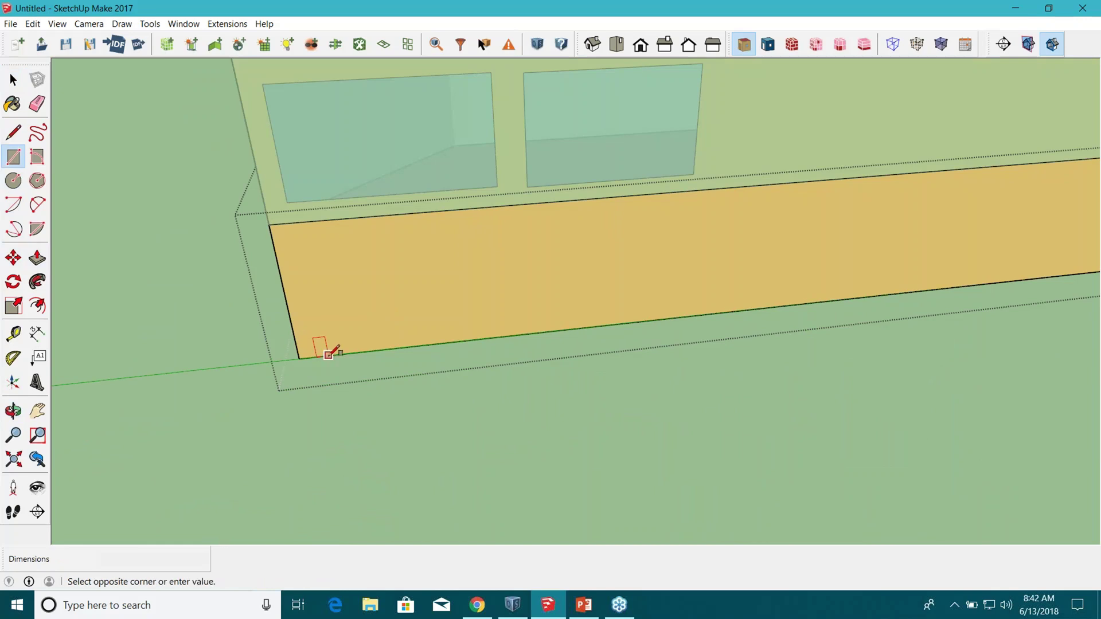
{"action": "left_click", "coordinate": [403, 244]}
{"action": "left_click", "coordinate": [13, 80]}
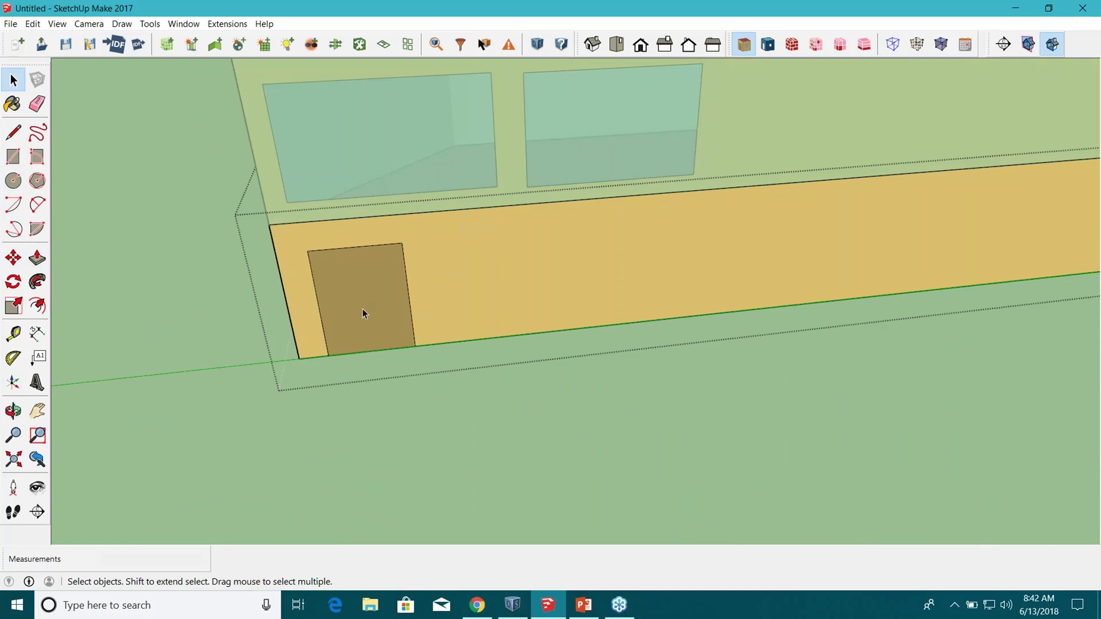
{"action": "scroll", "coordinate": [182, 305], "scroll_direction": "down", "scroll_amount": 6}
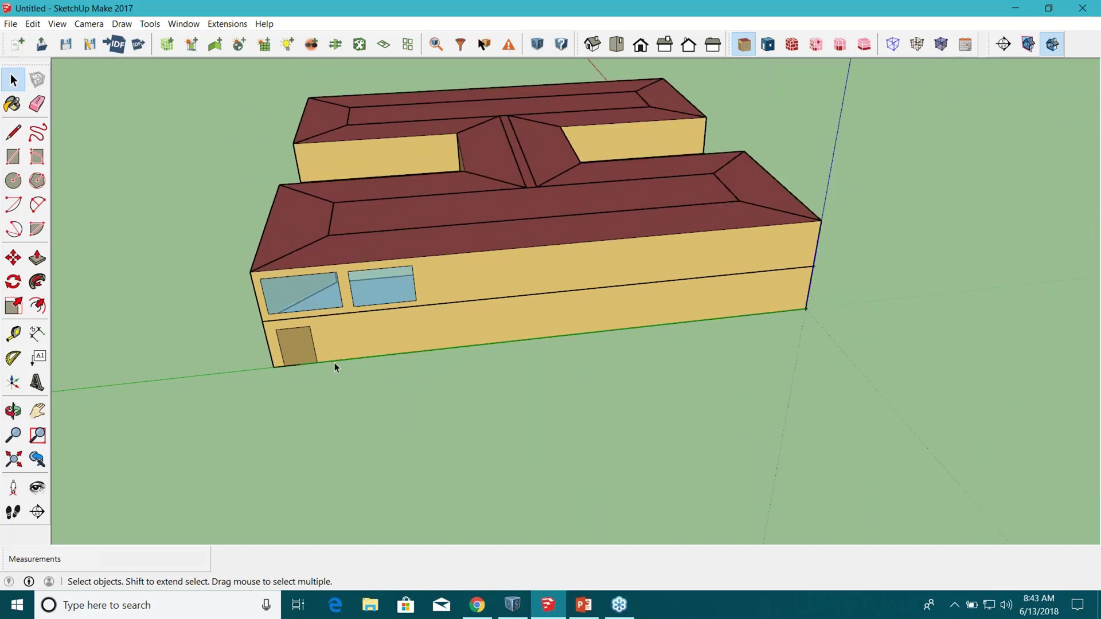
Step: Open the upper-storey group and draw a rectangular skylight on its red roof face
{"action": "middle_click_drag", "start_coordinate": [556, 311], "coordinate": [413, 252]}
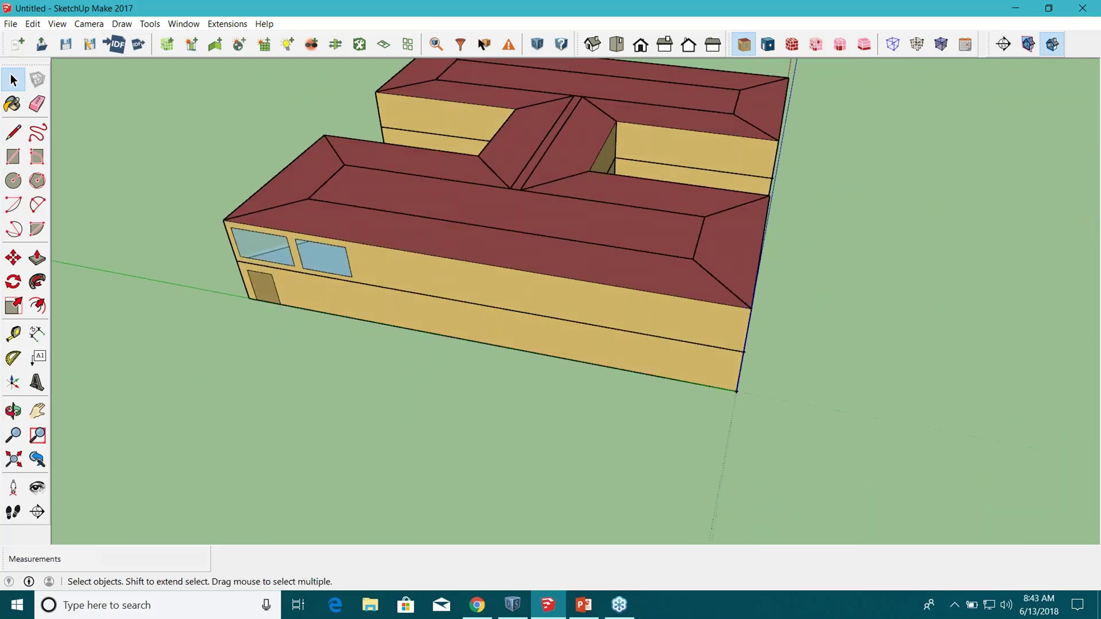
{"action": "scroll", "coordinate": [410, 241], "scroll_direction": "up", "scroll_amount": 5}
{"action": "double_click", "coordinate": [362, 284]}
{"action": "left_click", "coordinate": [13, 157]}
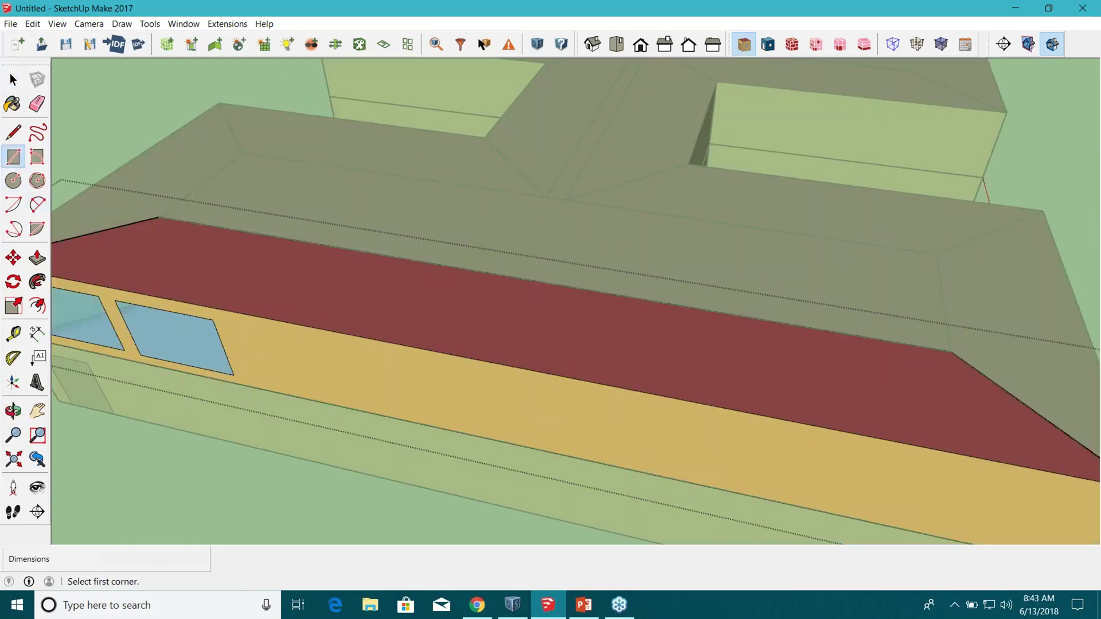
{"action": "left_click", "coordinate": [235, 248]}
{"action": "left_click", "coordinate": [301, 290]}
{"action": "scroll", "coordinate": [545, 287], "scroll_direction": "down", "scroll_amount": 3}
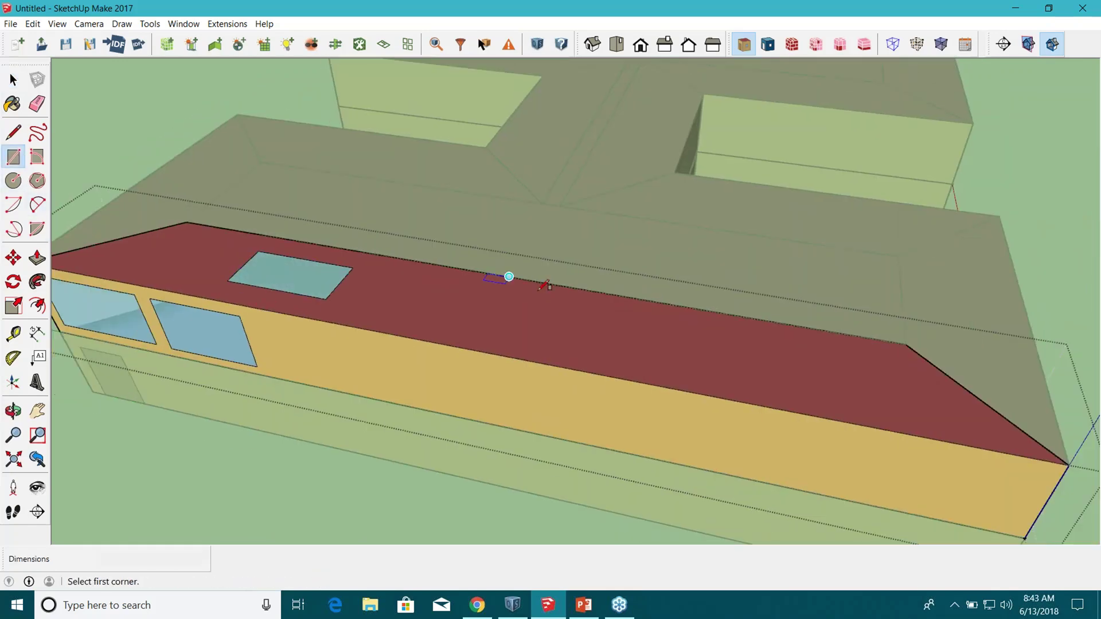